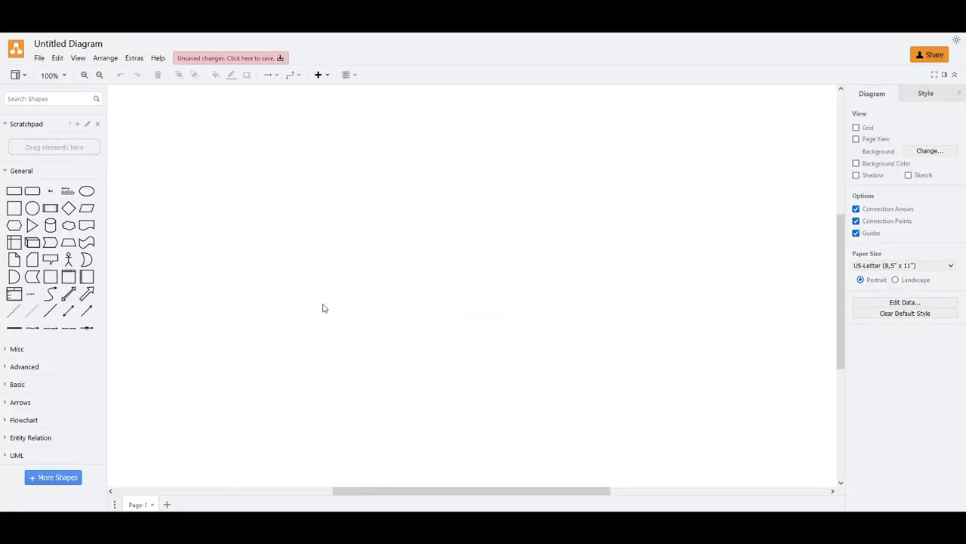
# Paste the copied hand-drawn network sketch photo onto the blank canvas with Ctrl+V
pyautogui.moveTo(451, 491); pyautogui.dragTo(405, 487)
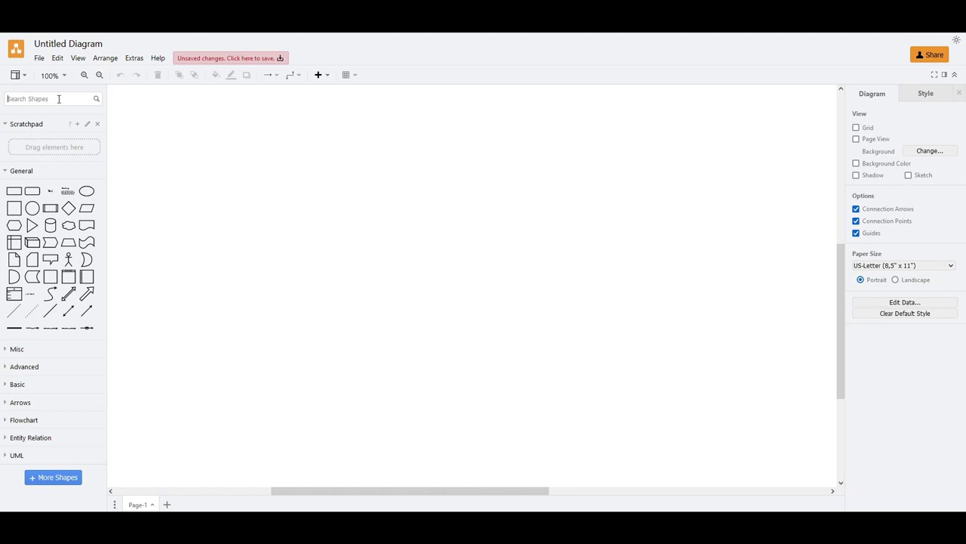
pyautogui.rightClick(213, 234)
pyautogui.click(224, 179)
pyautogui.hotkey('ctrl', 'v')
# Keep the sketch photo at Actual Size, shrink it from its corner, and move it right
pyautogui.click(427, 236)
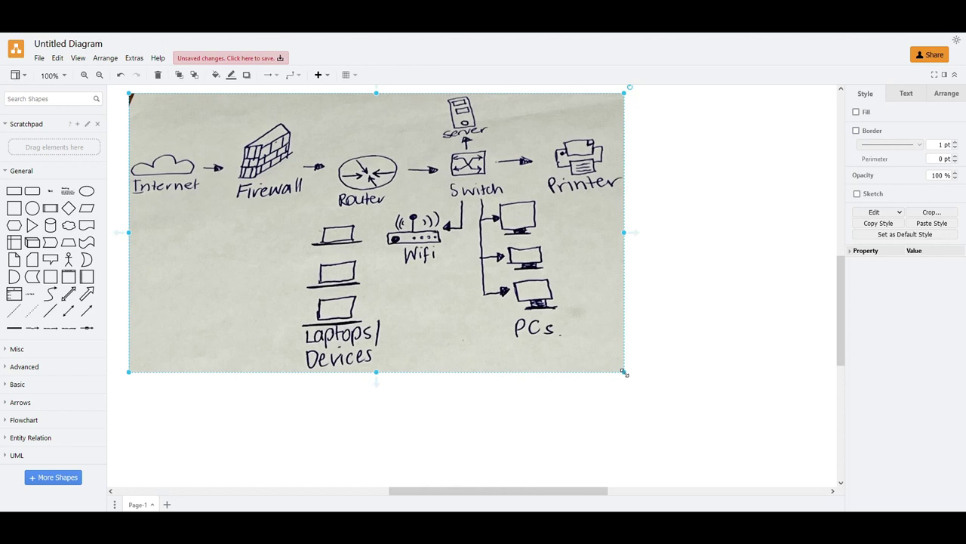
pyautogui.moveTo(623, 371); pyautogui.dragTo(407, 270)
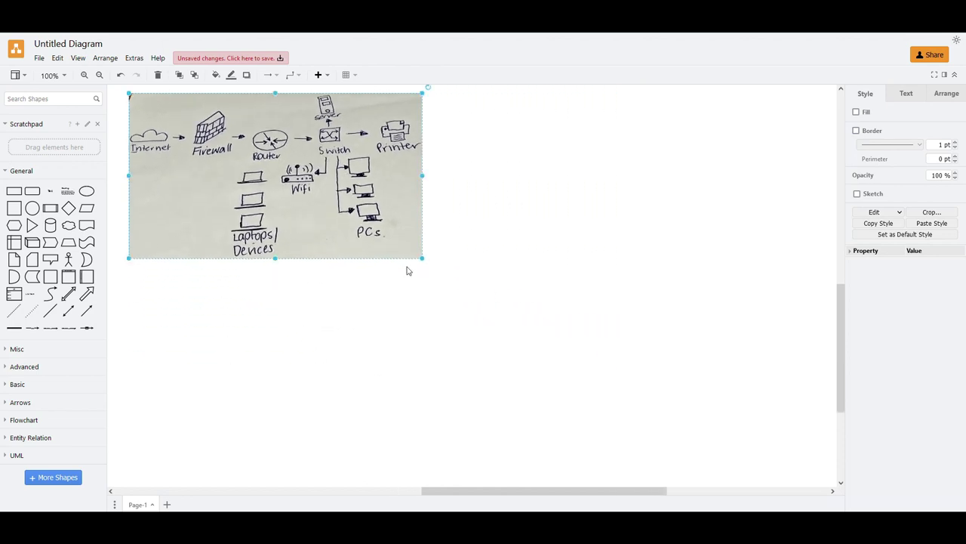
pyautogui.click(206, 335)
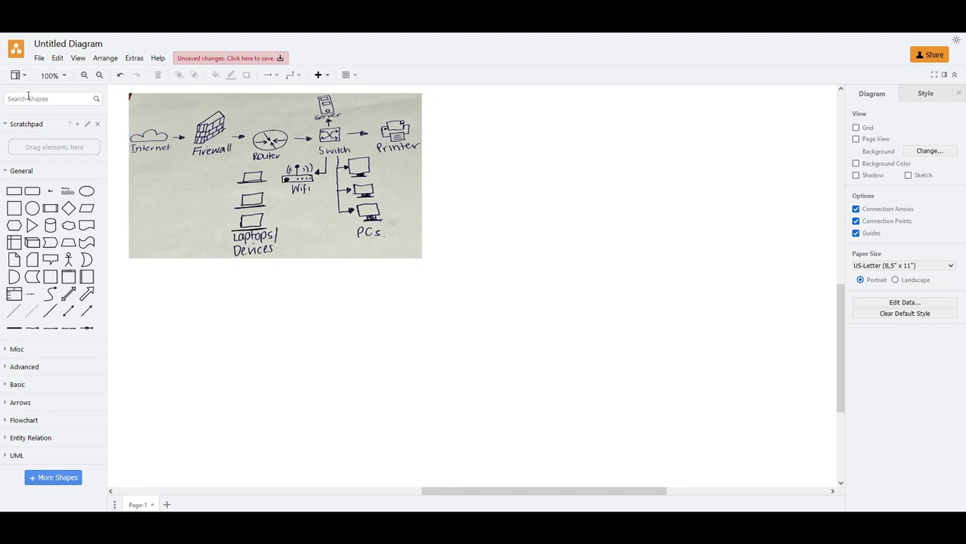
pyautogui.moveTo(276, 175); pyautogui.dragTo(668, 178)
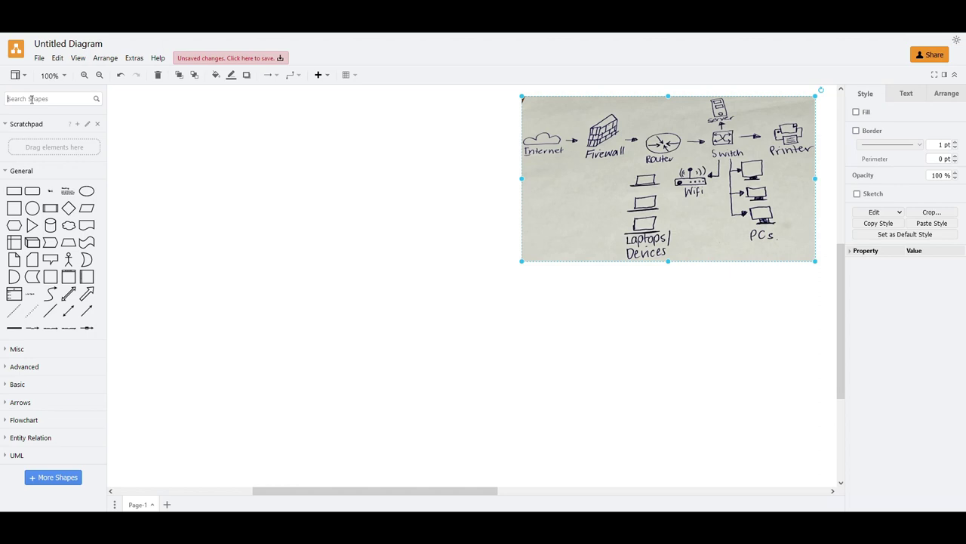
# Search the shapes for 'cloud' and place a blue cloud outline on the canvas, nudged slightly up
pyautogui.write('cloud')
pyautogui.press('Return')
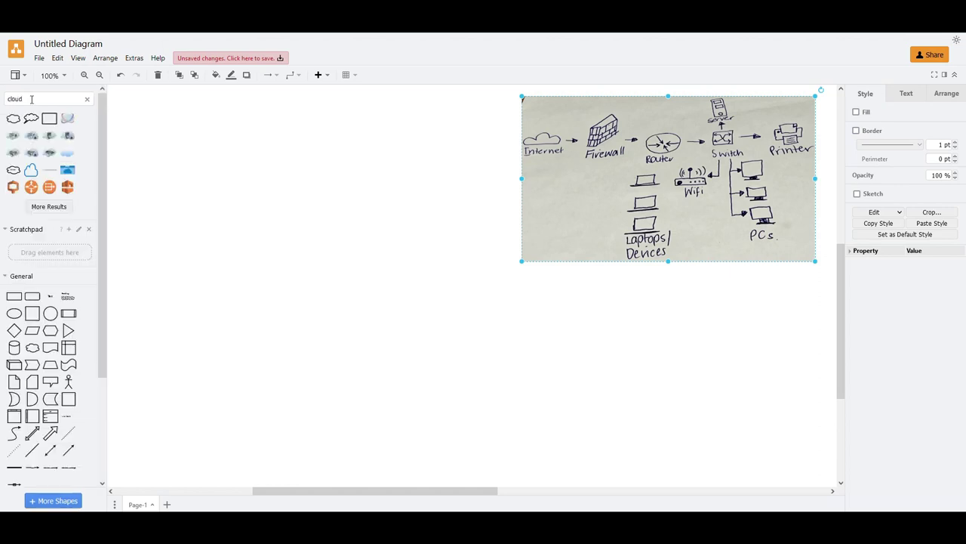
pyautogui.click(61, 208)
pyautogui.moveTo(31, 170); pyautogui.dragTo(300, 235)
pyautogui.moveTo(246, 214); pyautogui.dragTo(249, 194)
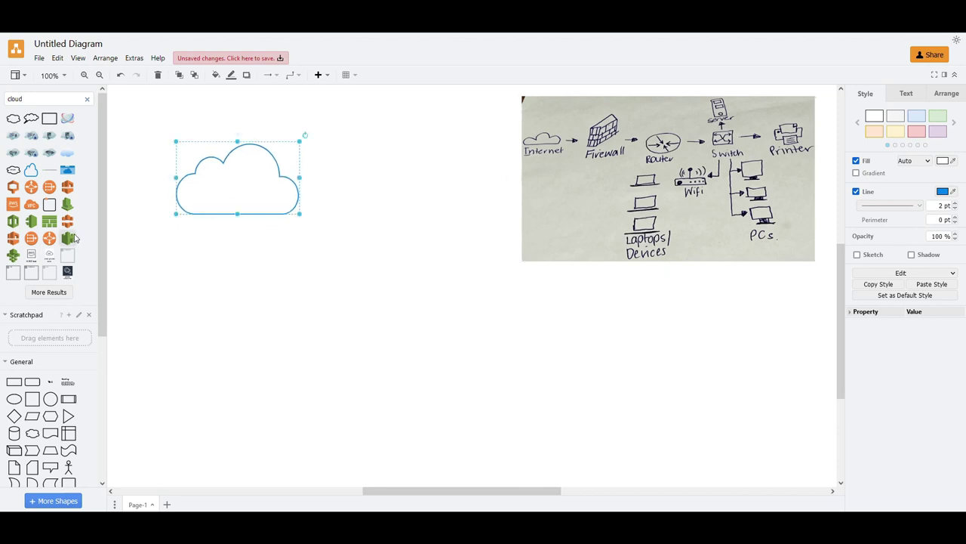
pyautogui.moveTo(73, 240)
pyautogui.scroll(-2, 74, 242)
pyautogui.scroll(1, 158, 237)
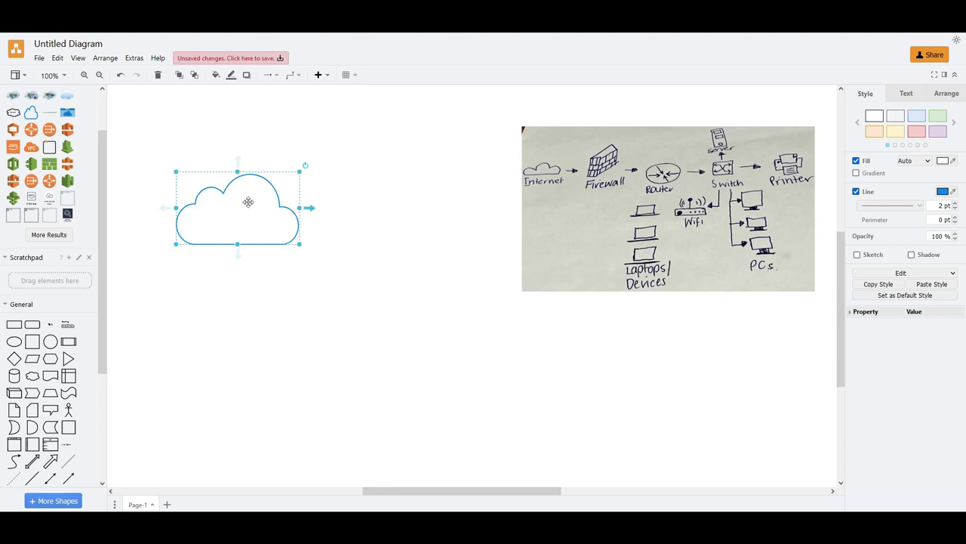
# Search the shape library for 'firewall' and load the extra firewall results
pyautogui.scroll(2, 68, 113)
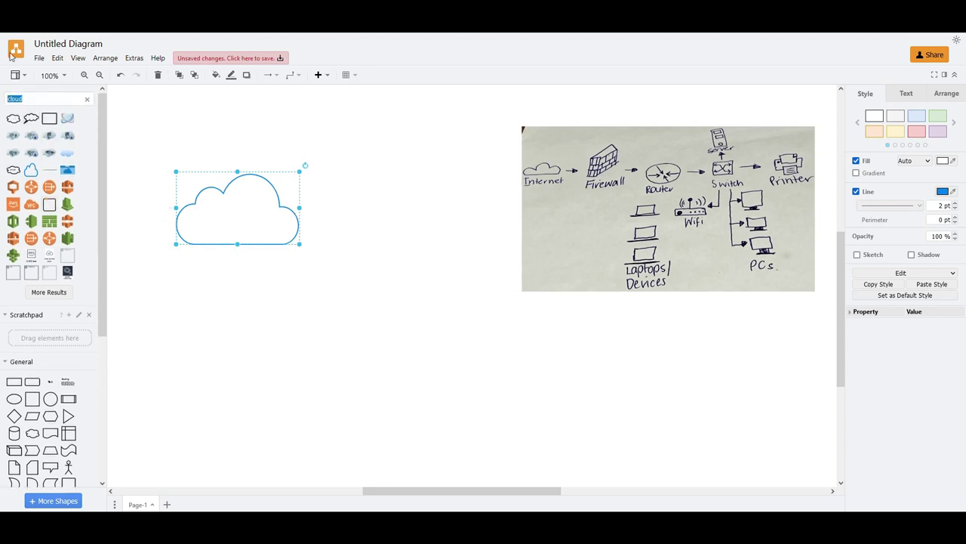
pyautogui.write('irewall')
pyautogui.press('Return')
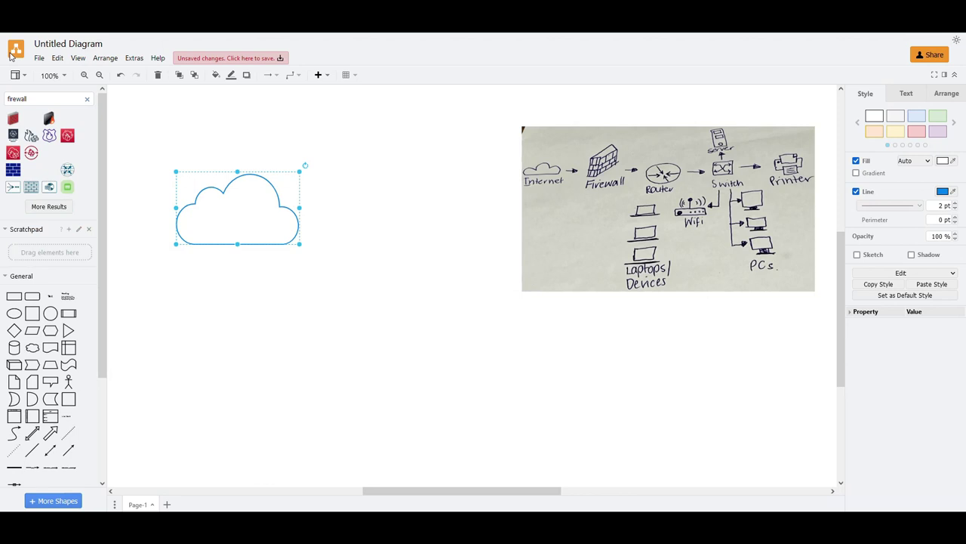
pyautogui.click(49, 206)
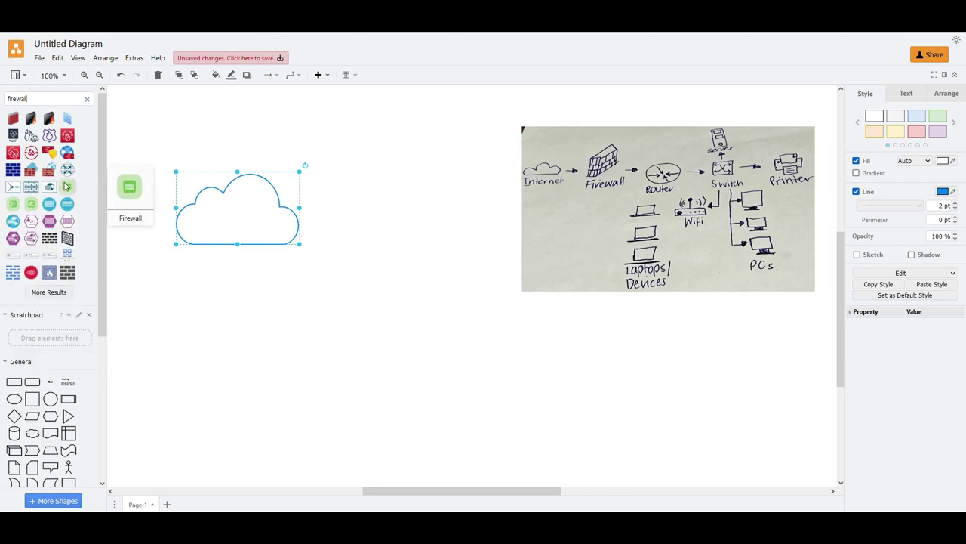
pyautogui.click(49, 289)
pyautogui.scroll(-1, 62, 228)
pyautogui.click(49, 285)
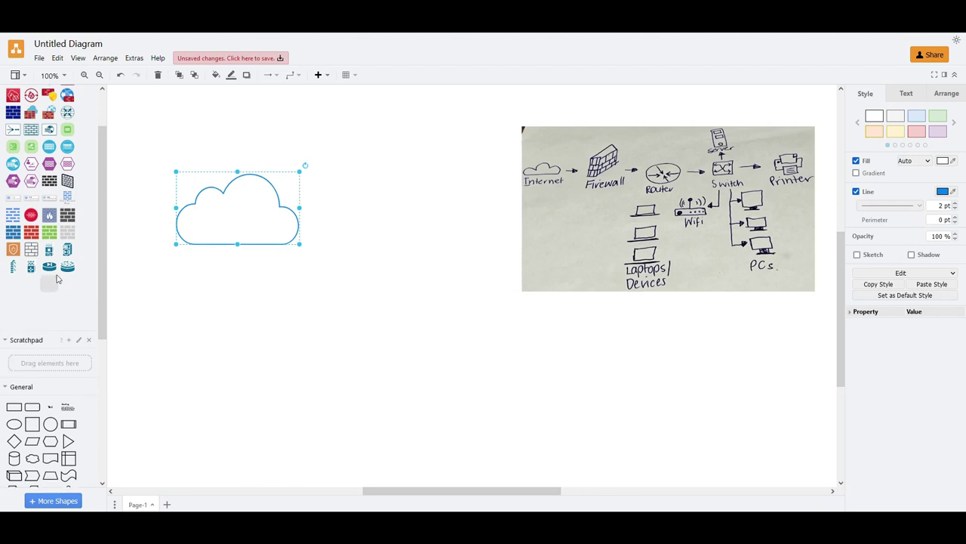
pyautogui.scroll(-1, 63, 253)
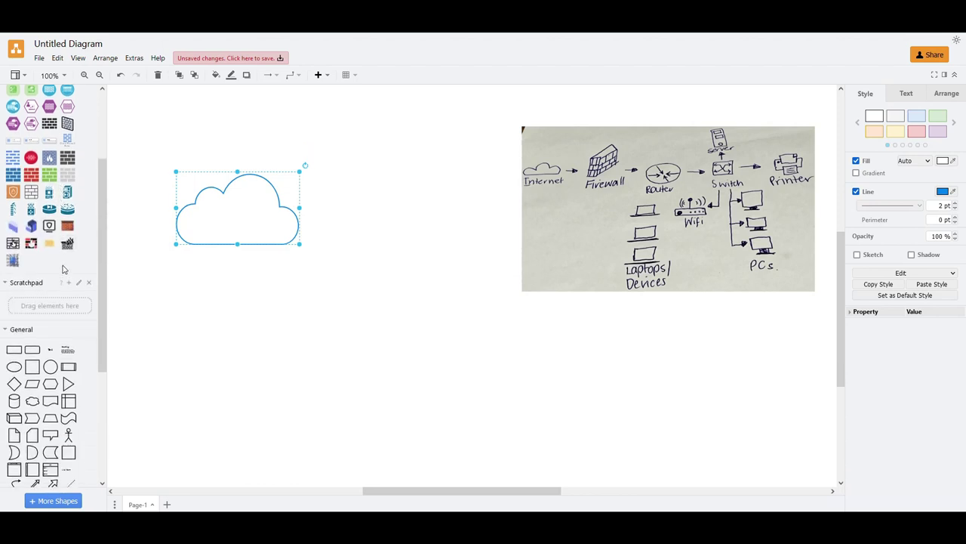
pyautogui.scroll(2, 63, 269)
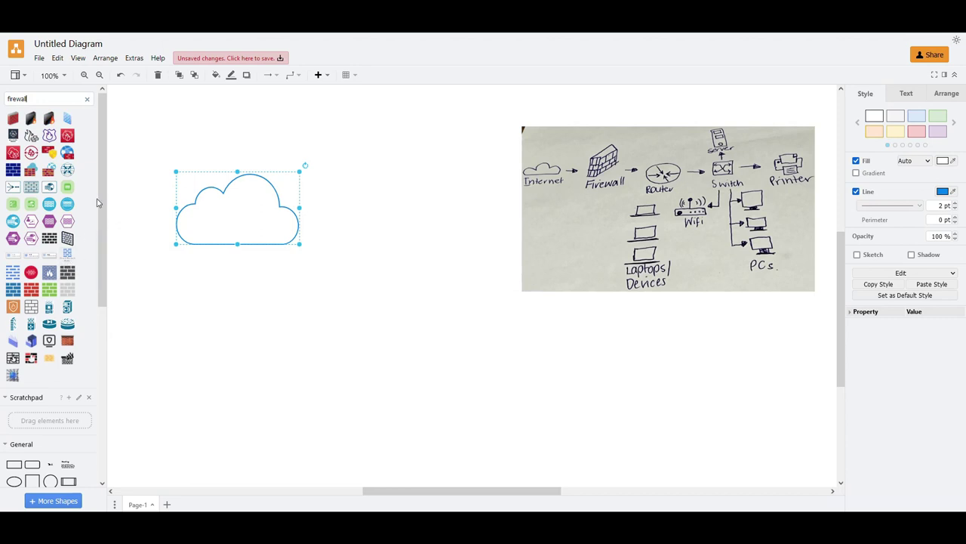
# Place the red brick firewall on the canvas and enlarge it beside the cloud
pyautogui.moveTo(104, 143); pyautogui.dragTo(106, 162)
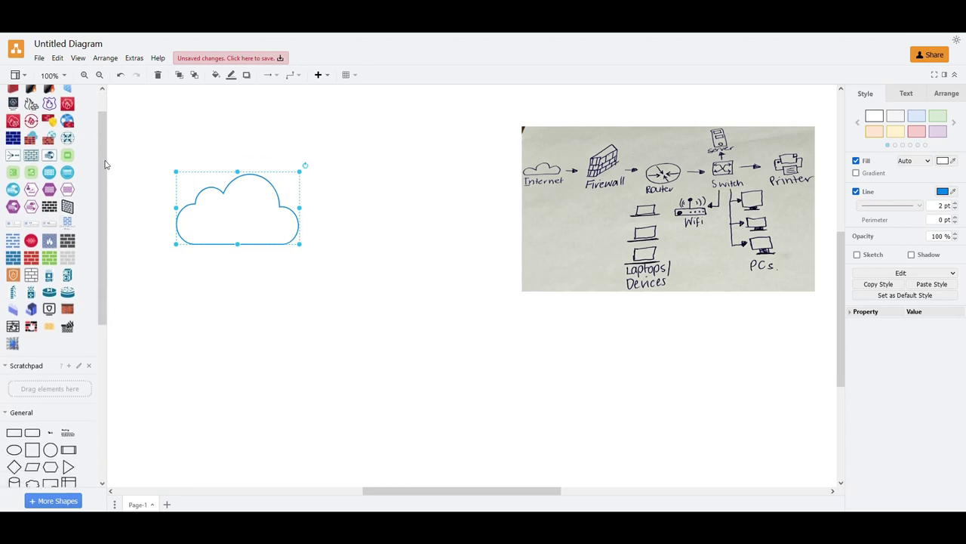
pyautogui.moveTo(103, 208); pyautogui.dragTo(112, 192)
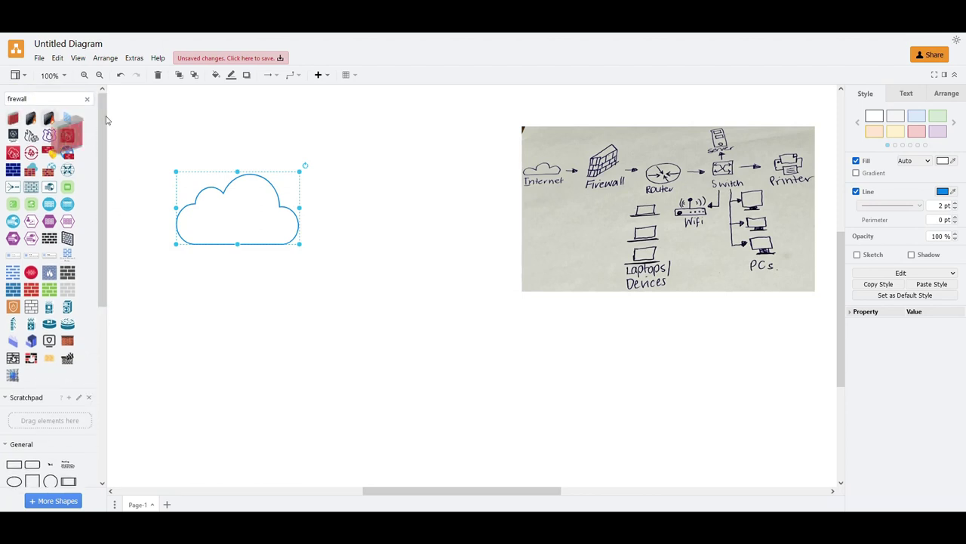
pyautogui.moveTo(13, 118); pyautogui.dragTo(319, 323)
pyautogui.moveTo(367, 284); pyautogui.dragTo(393, 218)
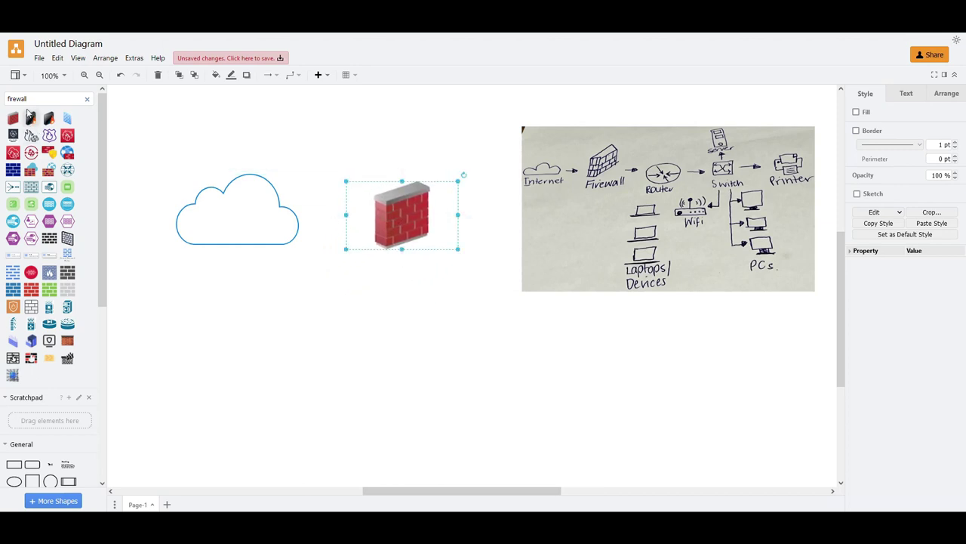
pyautogui.moveTo(27, 99); pyautogui.dragTo(2, 99)
# Search the shape library for 'router' and expand the router results
pyautogui.write('router')
pyautogui.press('Return')
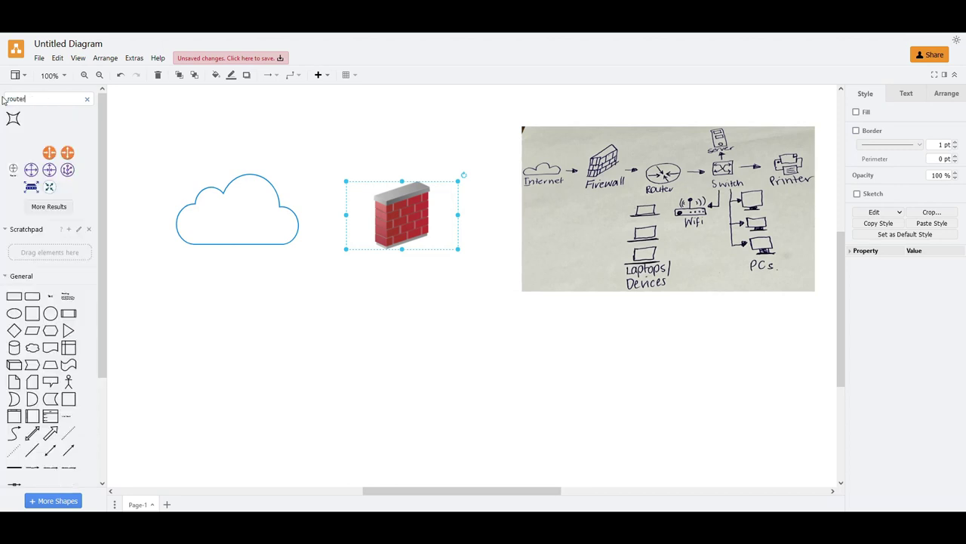
pyautogui.click(46, 206)
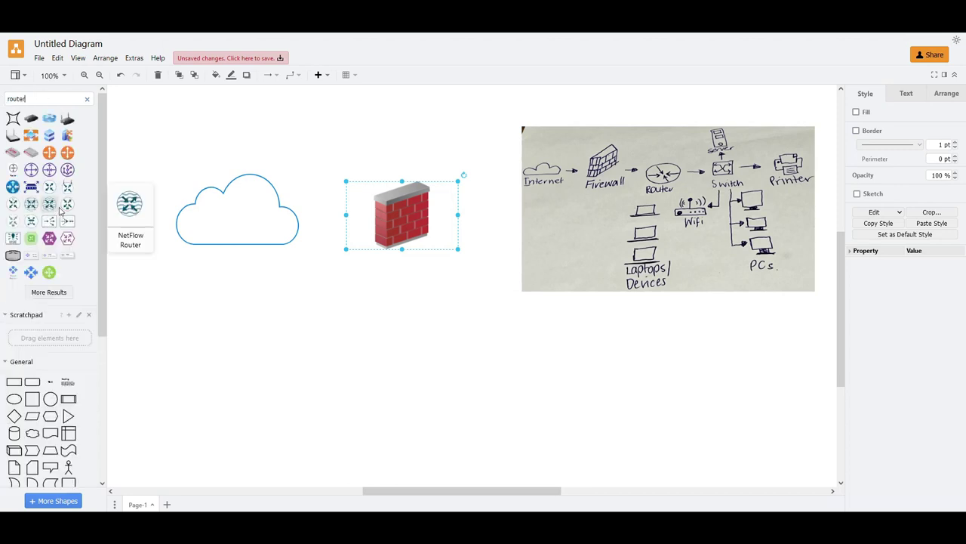
pyautogui.click(47, 289)
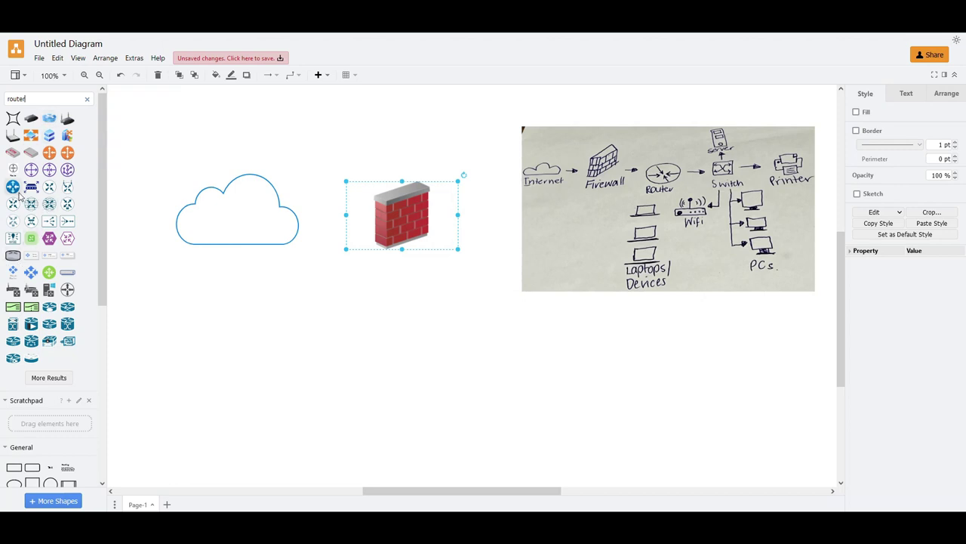
pyautogui.click(43, 378)
pyautogui.scroll(-2, 96, 317)
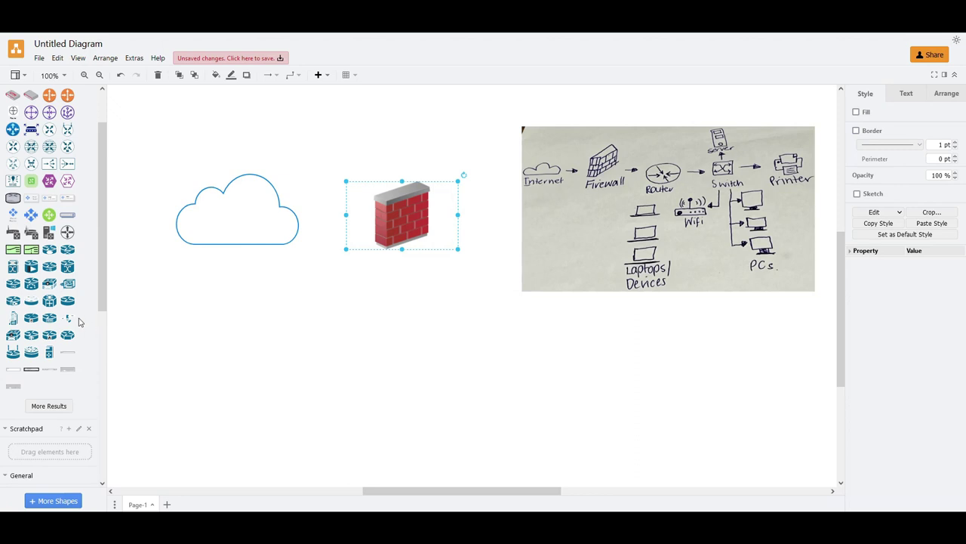
# Place a blue router icon below the firewall and shrink it, shifting the sketch slightly right
pyautogui.moveTo(67, 302); pyautogui.dragTo(485, 403)
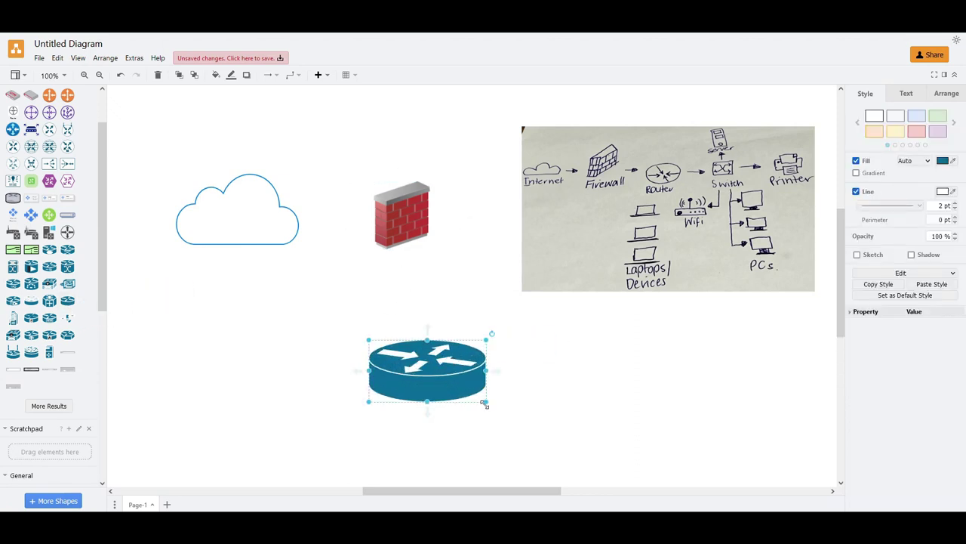
pyautogui.moveTo(549, 237); pyautogui.dragTo(574, 235)
pyautogui.moveTo(431, 379); pyautogui.dragTo(413, 369)
pyautogui.moveTo(466, 389); pyautogui.dragTo(431, 374)
pyautogui.moveTo(596, 213); pyautogui.dragTo(580, 213)
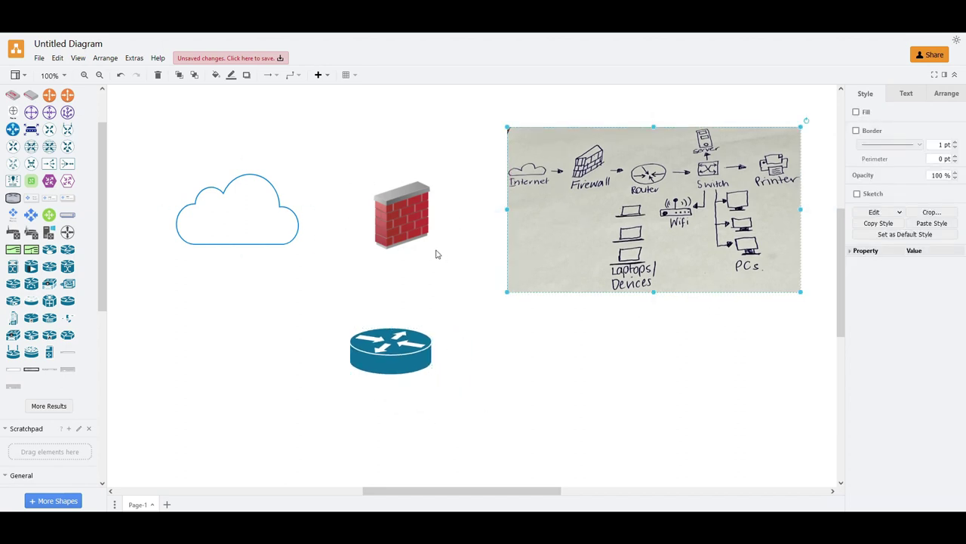
# Stack the cloud, firewall and router into one vertical column
pyautogui.moveTo(252, 210)
pyautogui.mouseDown()
pyautogui.moveTo(339, 142)
pyautogui.moveTo(371, 144)
pyautogui.mouseUp()
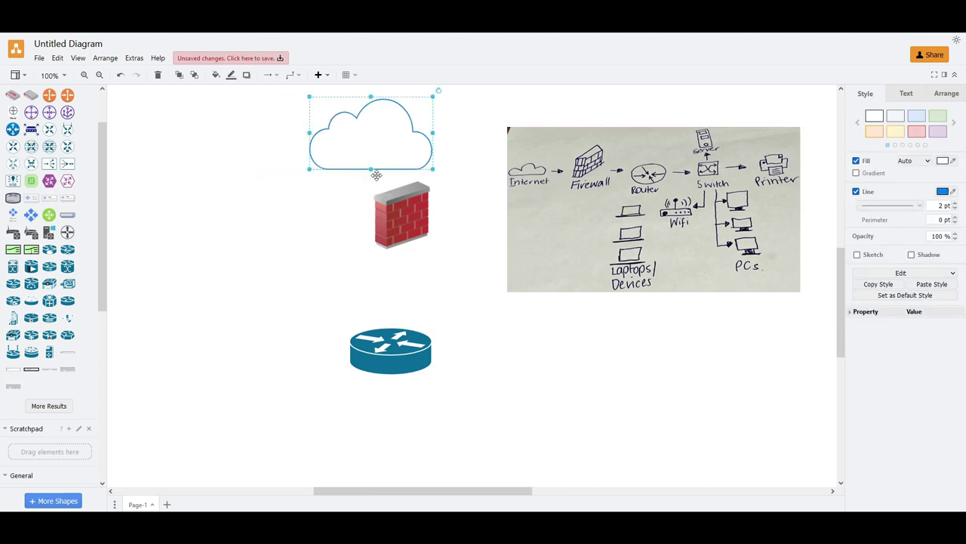
pyautogui.moveTo(400, 206); pyautogui.dragTo(367, 227)
pyautogui.moveTo(391, 352); pyautogui.dragTo(368, 352)
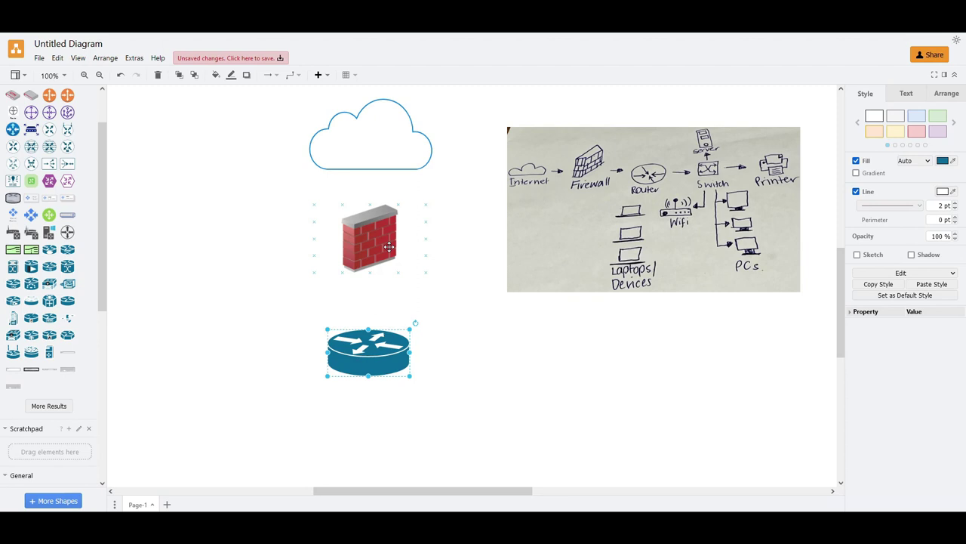
pyautogui.scroll(2, 64, 185)
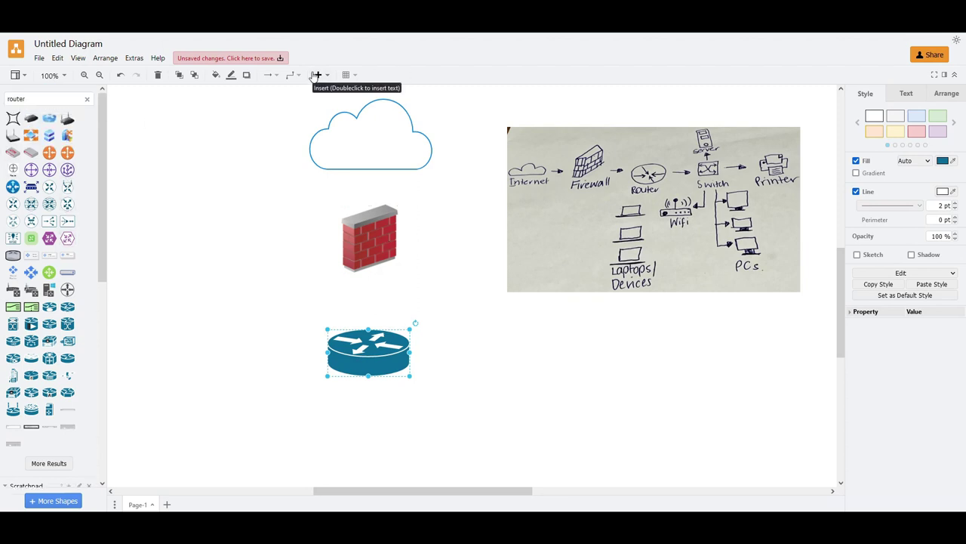
# Search the shapes for 'switch' and load several pages of switch results
pyautogui.moveTo(33, 98); pyautogui.dragTo(3, 100)
pyautogui.write('switch')
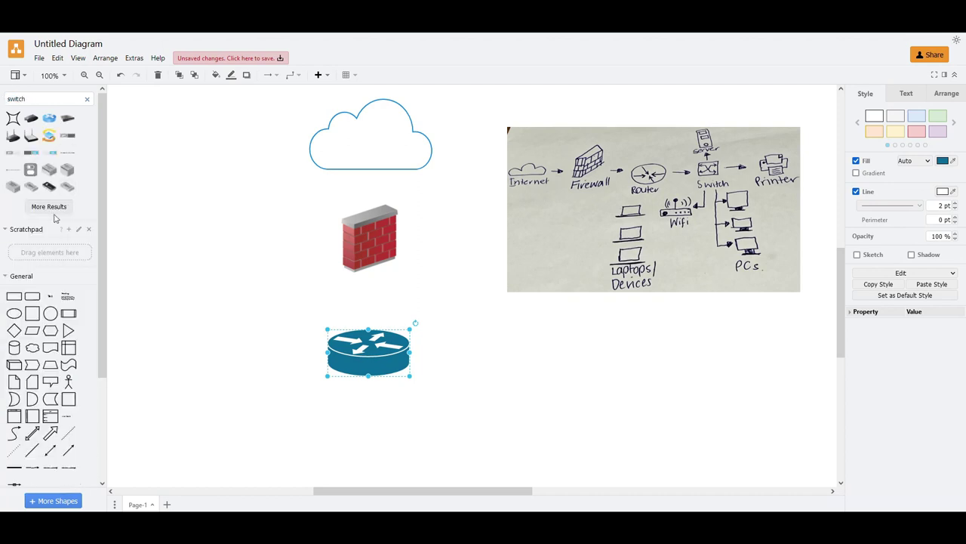
pyautogui.click(49, 207)
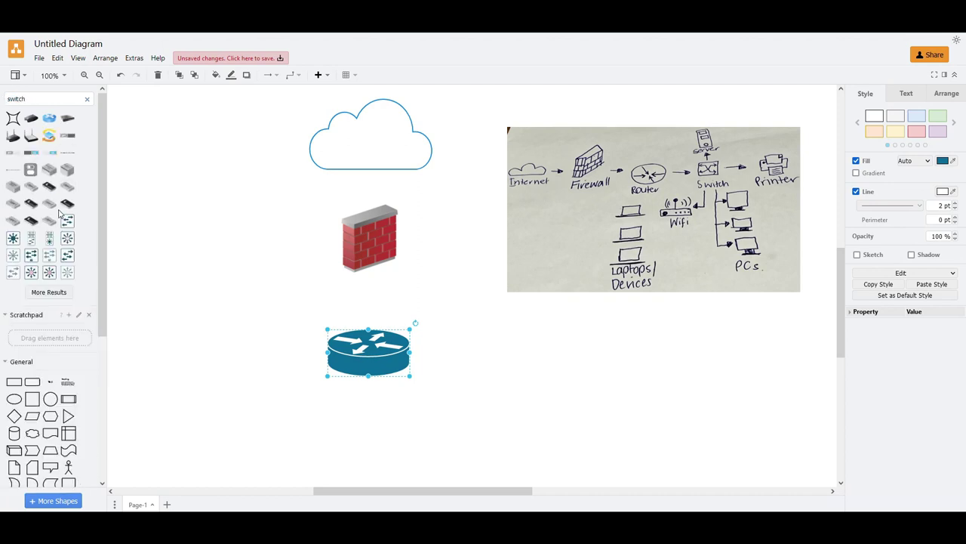
pyautogui.click(47, 296)
pyautogui.scroll(-1, 49, 294)
pyautogui.click(53, 300)
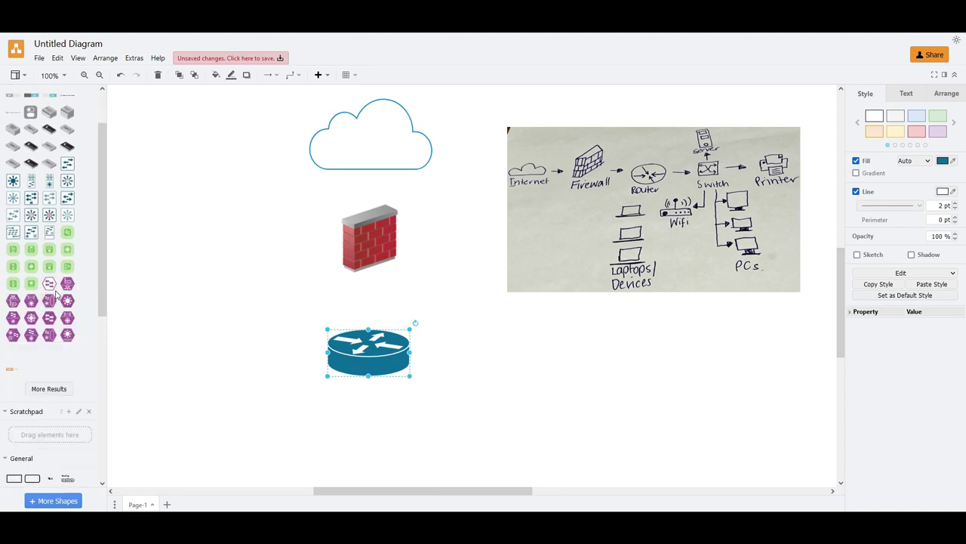
pyautogui.scroll(-2, 57, 296)
pyautogui.click(60, 217)
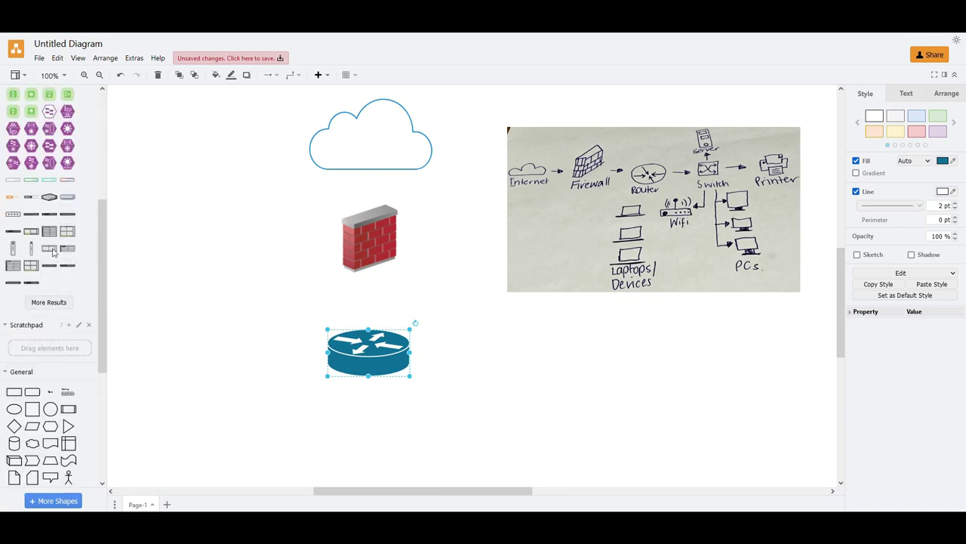
pyautogui.scroll(3, 57, 154)
# Search 'cisco switch' and place the L2 Switch icon below the router
pyautogui.moveTo(30, 99); pyautogui.dragTo(1, 83)
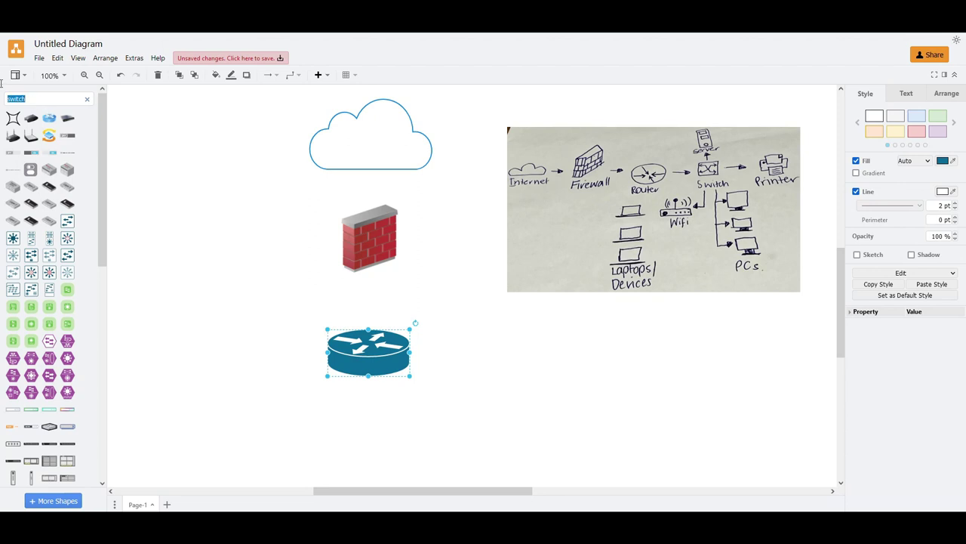
pyautogui.write('cisco switch')
pyautogui.press('Return')
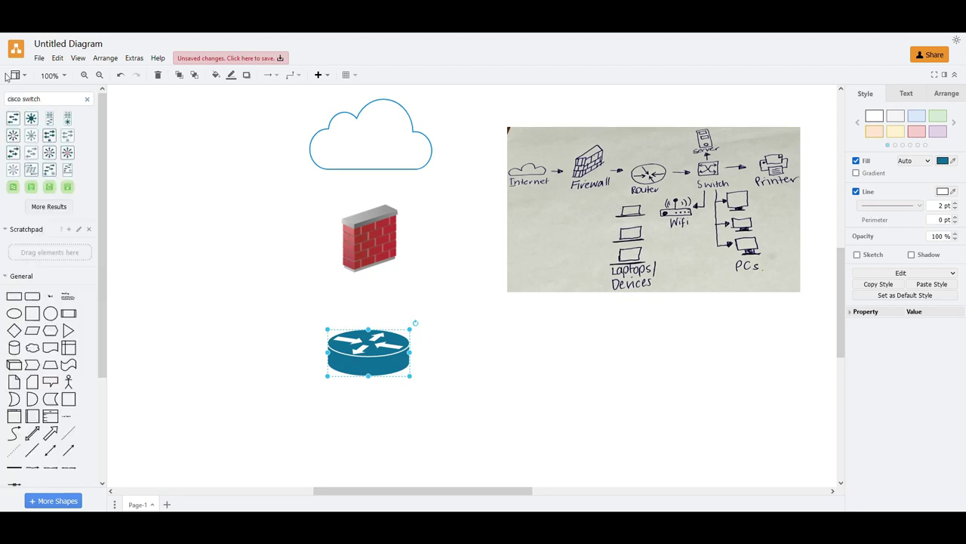
pyautogui.click(49, 207)
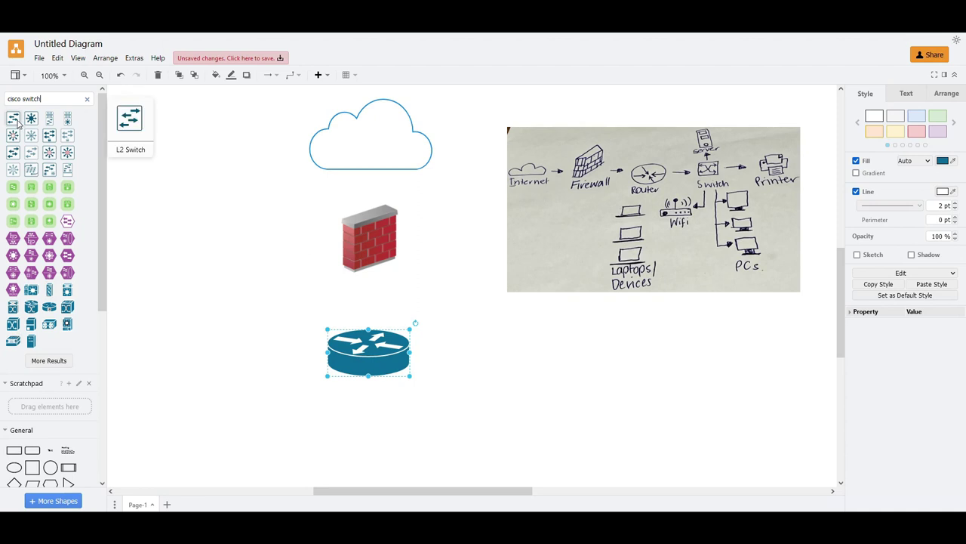
pyautogui.moveTo(7, 121)
pyautogui.mouseDown()
pyautogui.moveTo(383, 447)
pyautogui.moveTo(362, 440)
pyautogui.mouseUp()
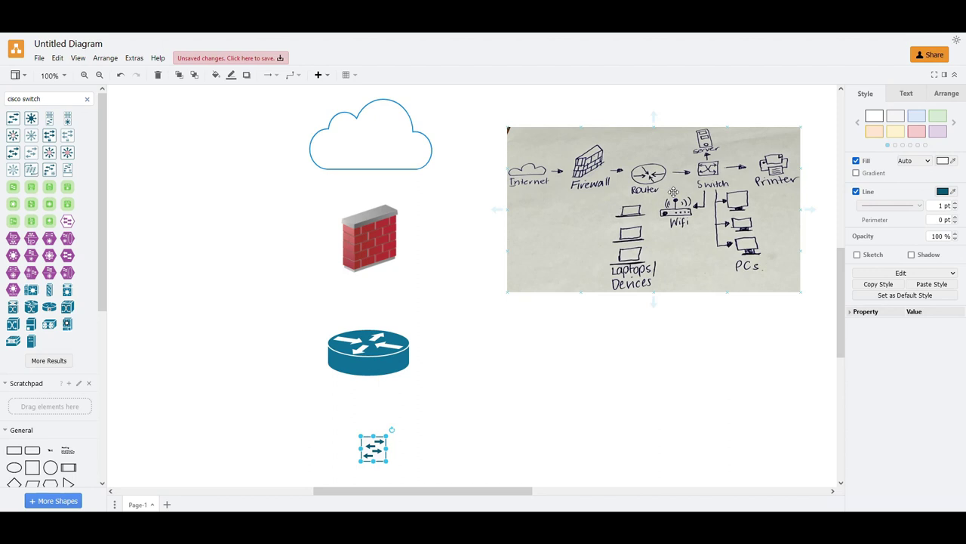
# Search 'server' and place a grey server tower at the lower right
pyautogui.moveTo(54, 99); pyautogui.dragTo(2, 99)
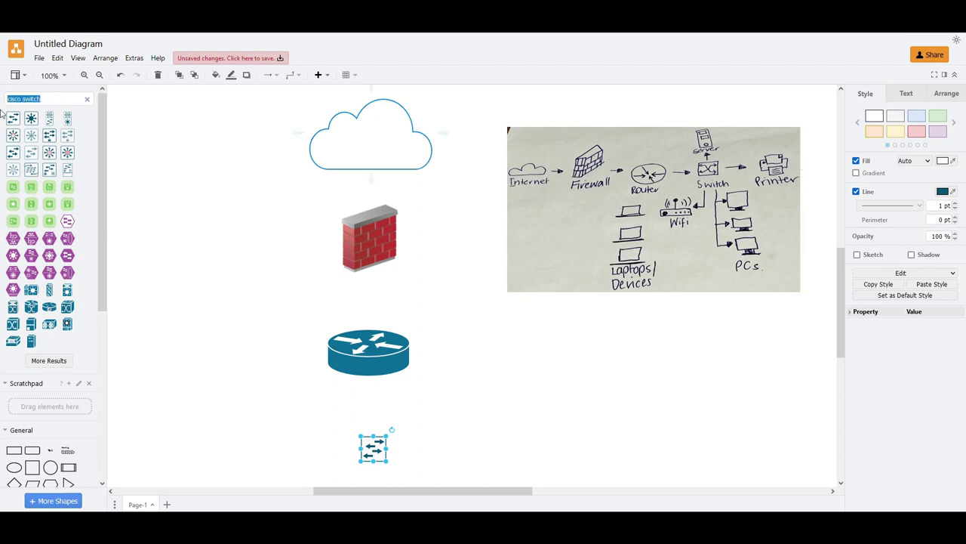
pyautogui.write('server')
pyautogui.press('Return')
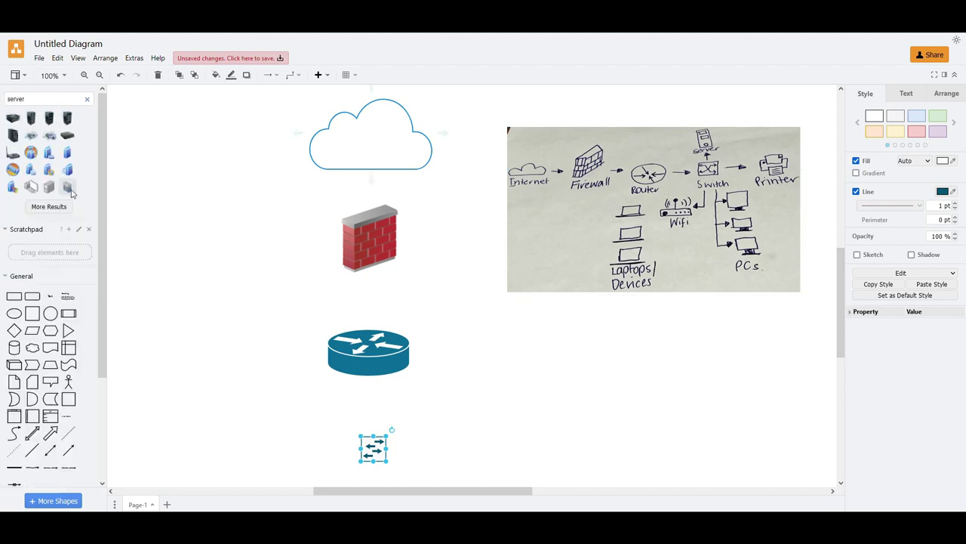
pyautogui.moveTo(67, 186); pyautogui.dragTo(315, 423)
pyautogui.moveTo(283, 387); pyautogui.dragTo(511, 446)
# Shrink the router and firewall, then move the router and switch up closer together
pyautogui.click(359, 355)
pyautogui.moveTo(408, 374); pyautogui.dragTo(379, 355)
pyautogui.click(378, 236)
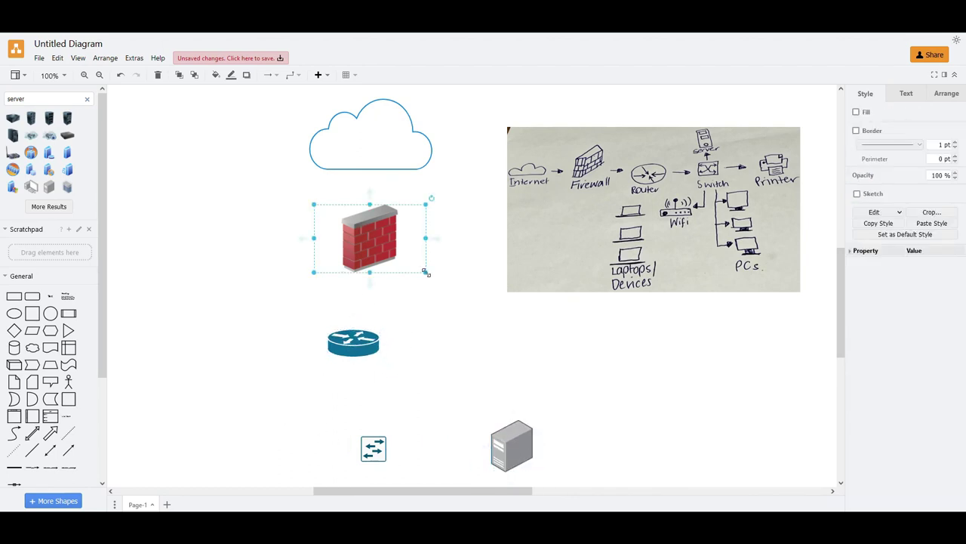
pyautogui.moveTo(426, 272); pyautogui.dragTo(366, 224)
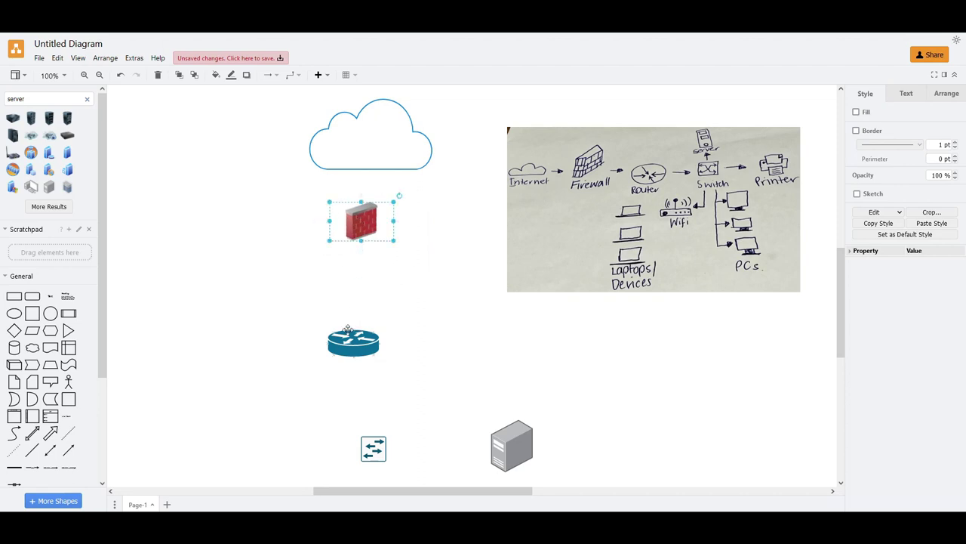
pyautogui.moveTo(348, 330); pyautogui.dragTo(368, 296)
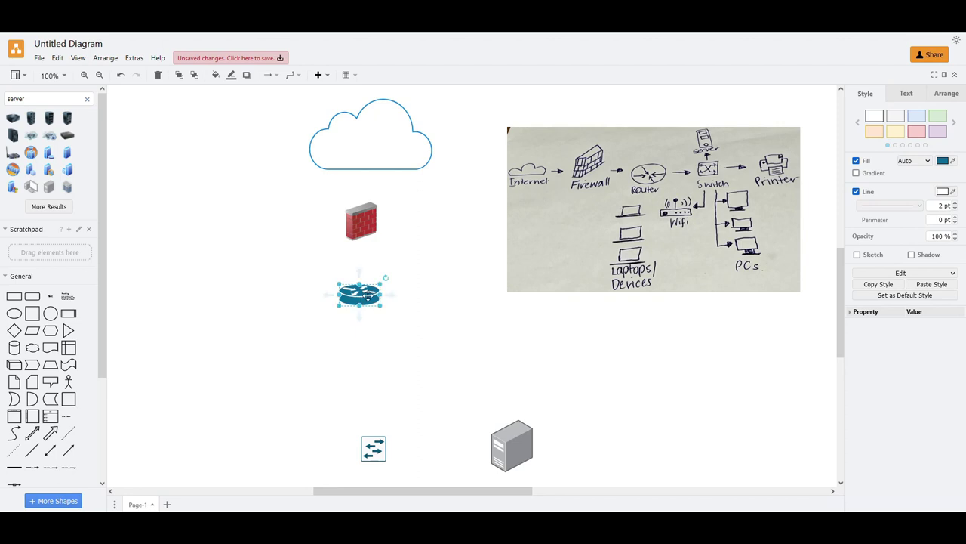
pyautogui.moveTo(370, 453); pyautogui.dragTo(353, 379)
# Resize the router to about 71 x 44, undoing an accidental enlargement
pyautogui.click(376, 303)
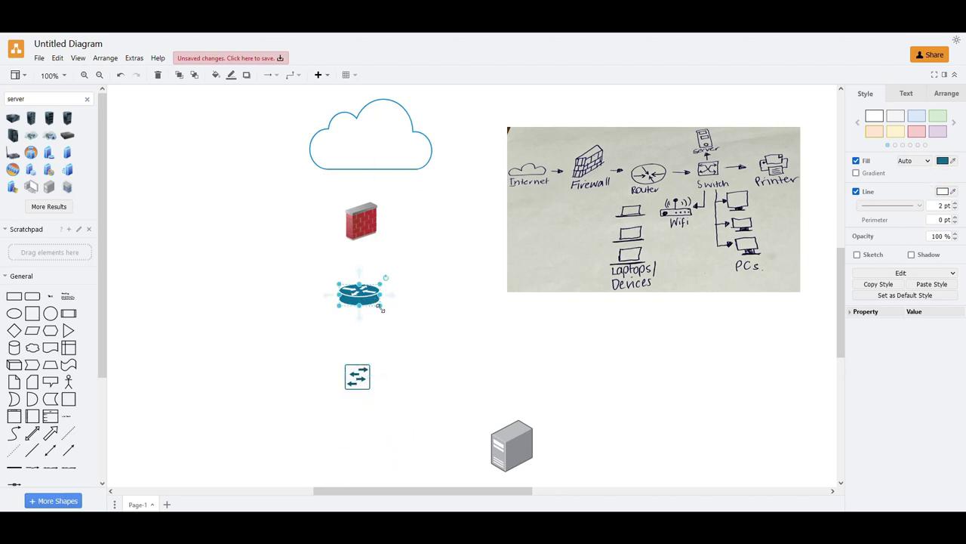
pyautogui.moveTo(380, 309); pyautogui.dragTo(419, 361)
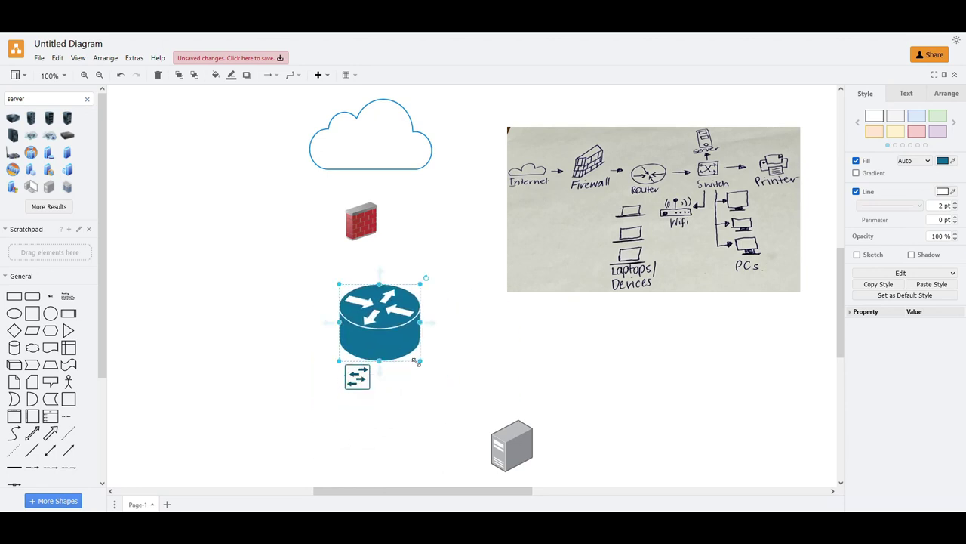
pyautogui.hotkey('ctrl', 'z')
pyautogui.moveTo(375, 306)
pyautogui.mouseDown()
pyautogui.moveTo(391, 312)
pyautogui.moveTo(376, 310)
pyautogui.moveTo(429, 385)
pyautogui.moveTo(393, 319)
pyautogui.moveTo(380, 309)
pyautogui.moveTo(401, 328)
pyautogui.moveTo(358, 300)
pyautogui.mouseUp()
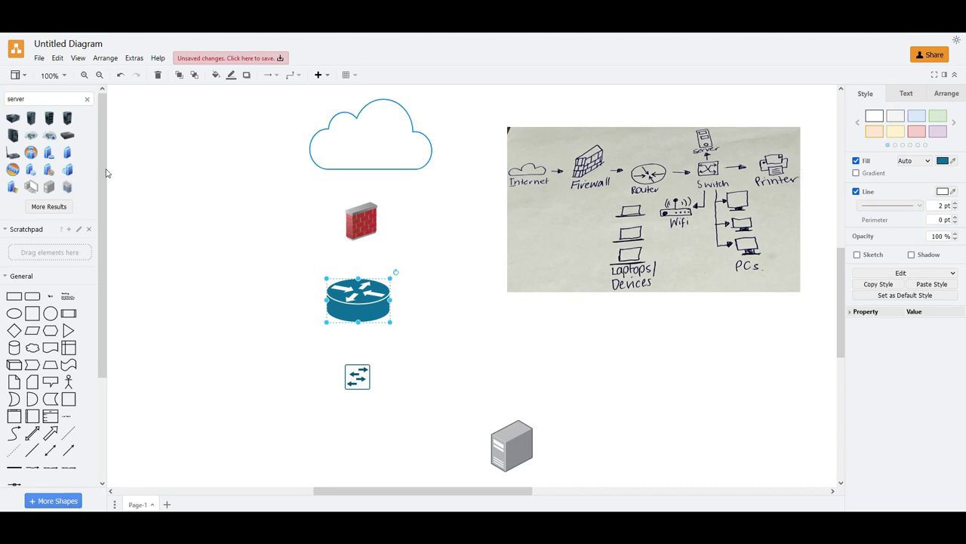
# Search 'printer' and place a printer icon left of the switch
pyautogui.moveTo(31, 93); pyautogui.dragTo(1, 89)
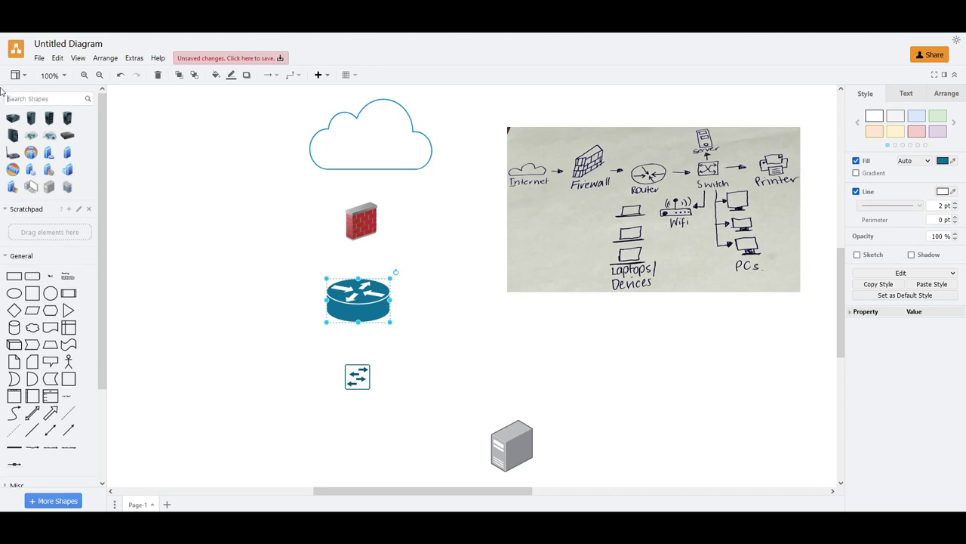
pyautogui.write('printer')
pyautogui.press('Return')
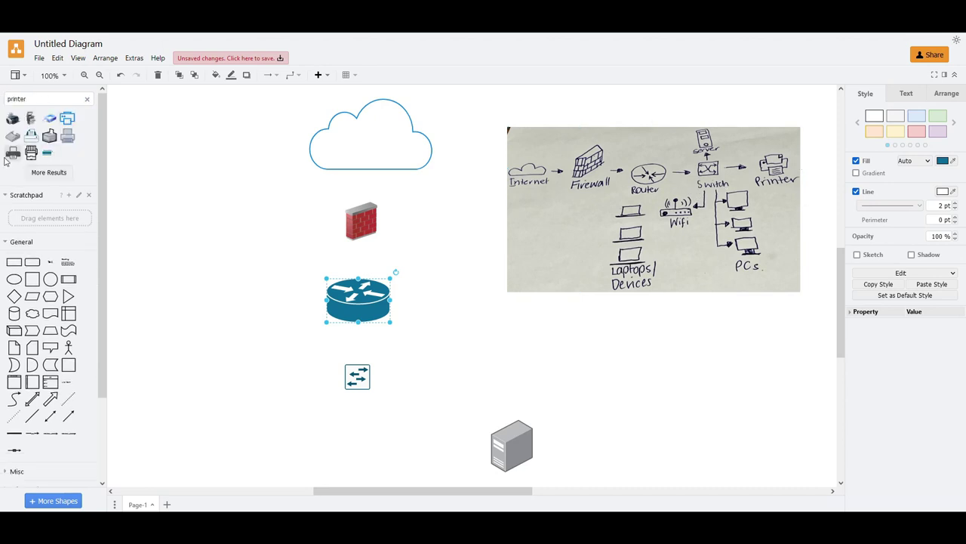
pyautogui.moveTo(49, 136)
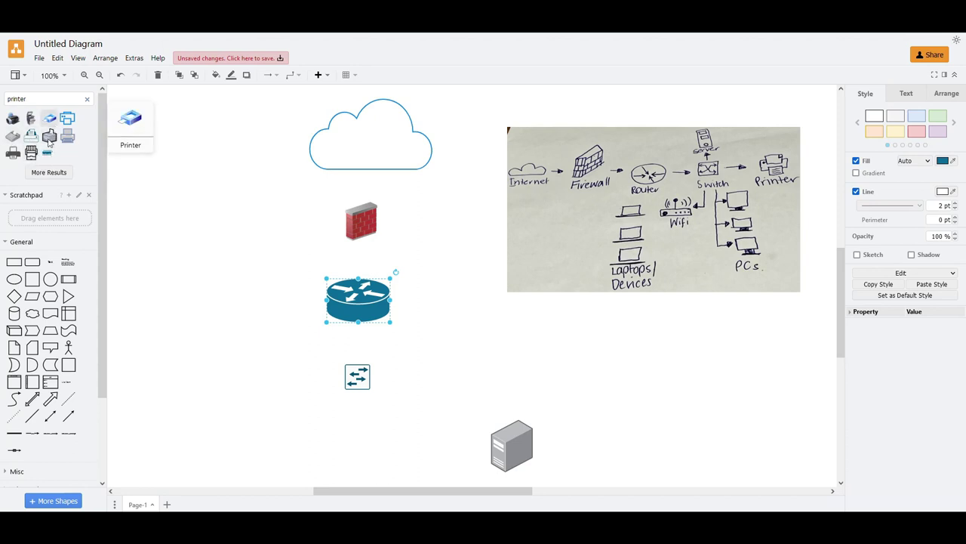
pyautogui.moveTo(30, 136); pyautogui.dragTo(276, 386)
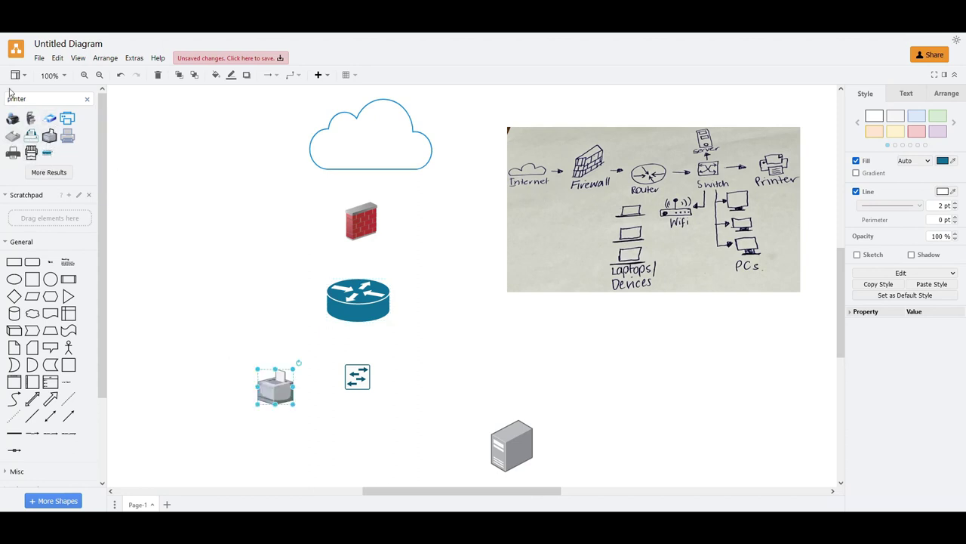
# Search 'desktop' and place a desktop computer icon above the printer
pyautogui.click(49, 99)
pyautogui.hotkey('ctrl', 'a')
pyautogui.press('BackSpace')
pyautogui.moveTo(47, 136)
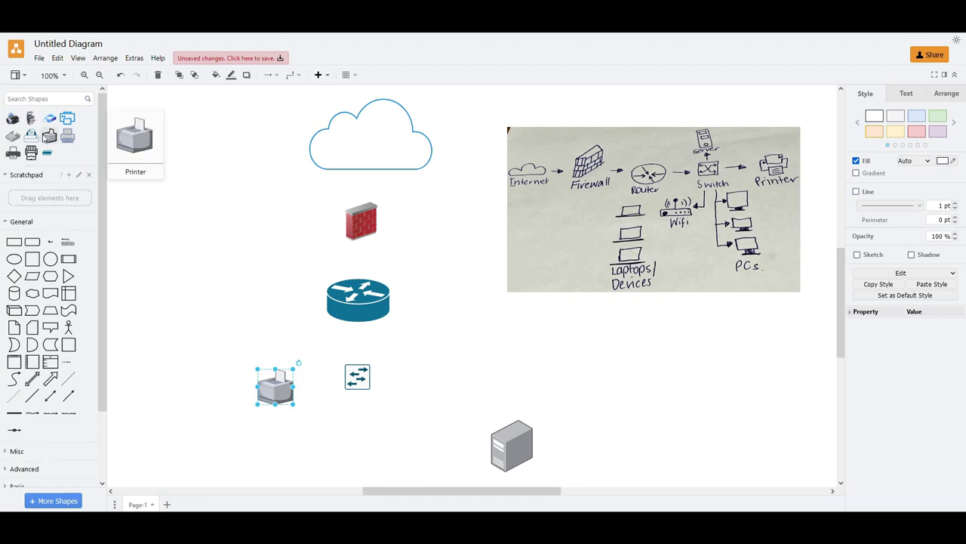
pyautogui.write('desktop')
pyautogui.press('Return')
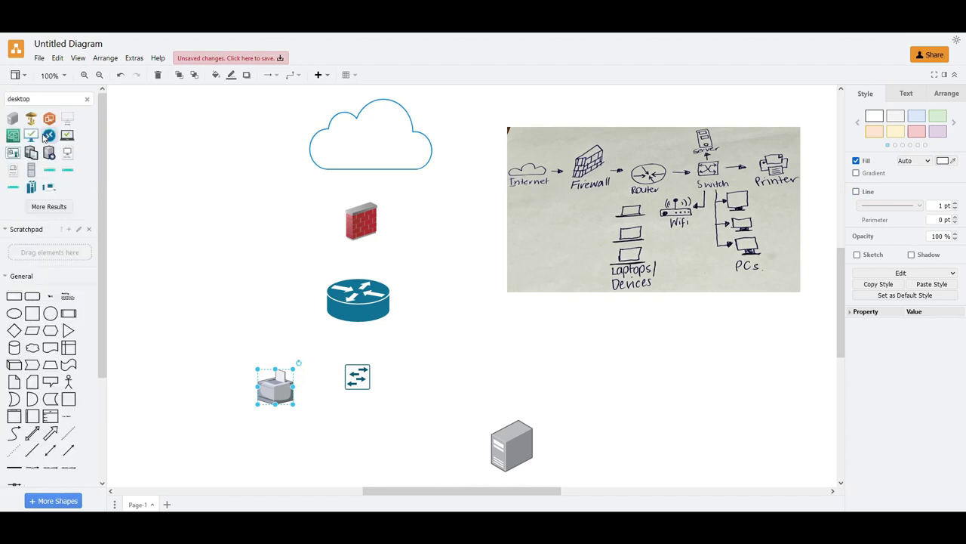
pyautogui.click(46, 207)
pyautogui.moveTo(31, 153); pyautogui.dragTo(202, 323)
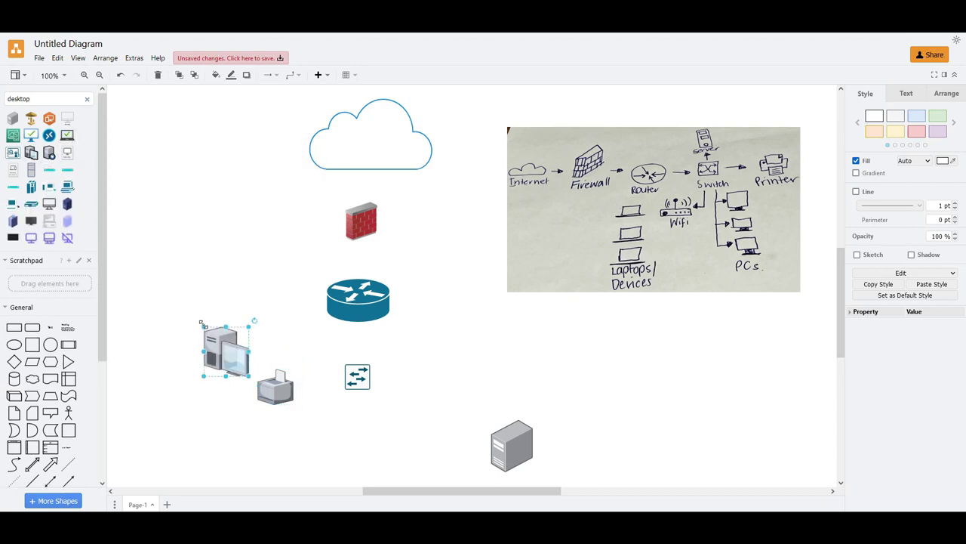
# Search 'laptops' and place a laptop icon at the lower left
pyautogui.doubleClick(19, 99)
pyautogui.write('laptops')
pyautogui.press('Return')
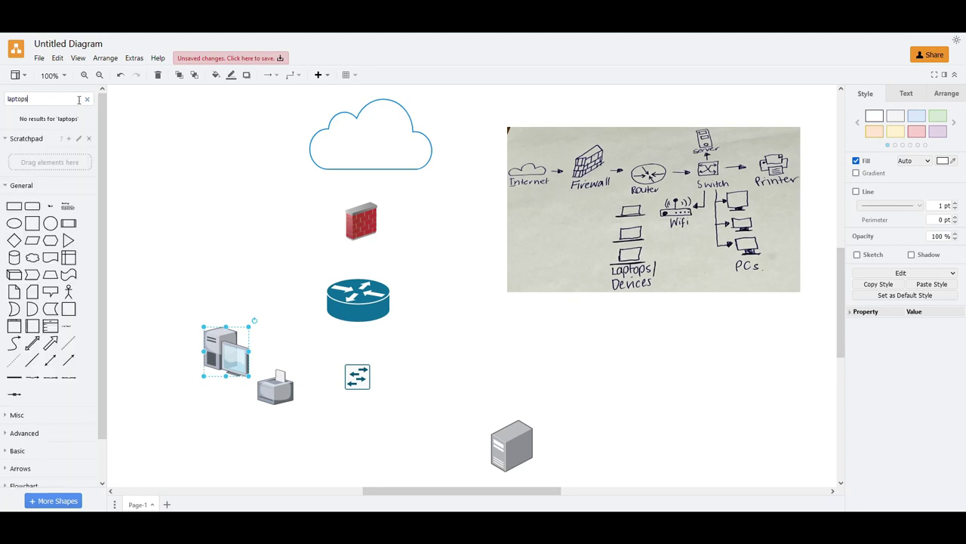
pyautogui.press('Return')
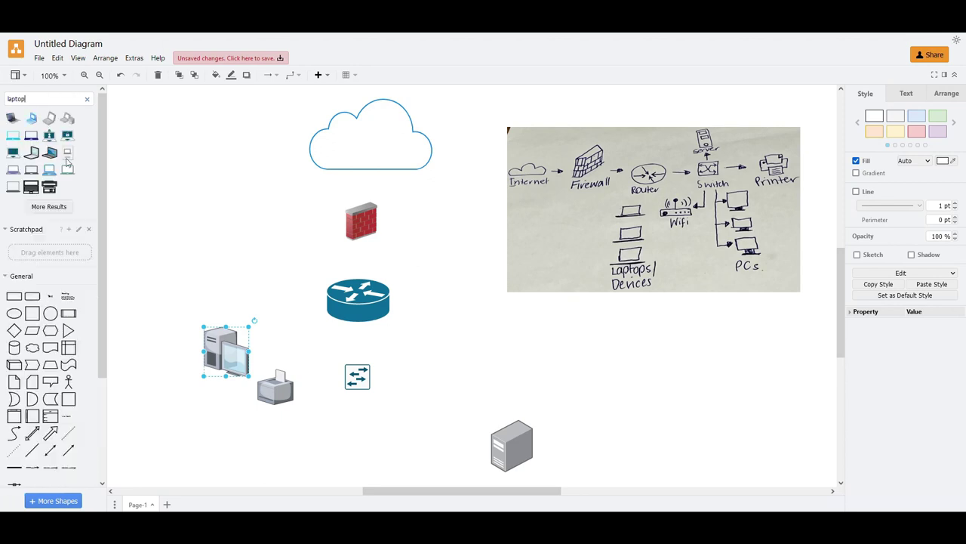
pyautogui.moveTo(50, 154); pyautogui.dragTo(151, 400)
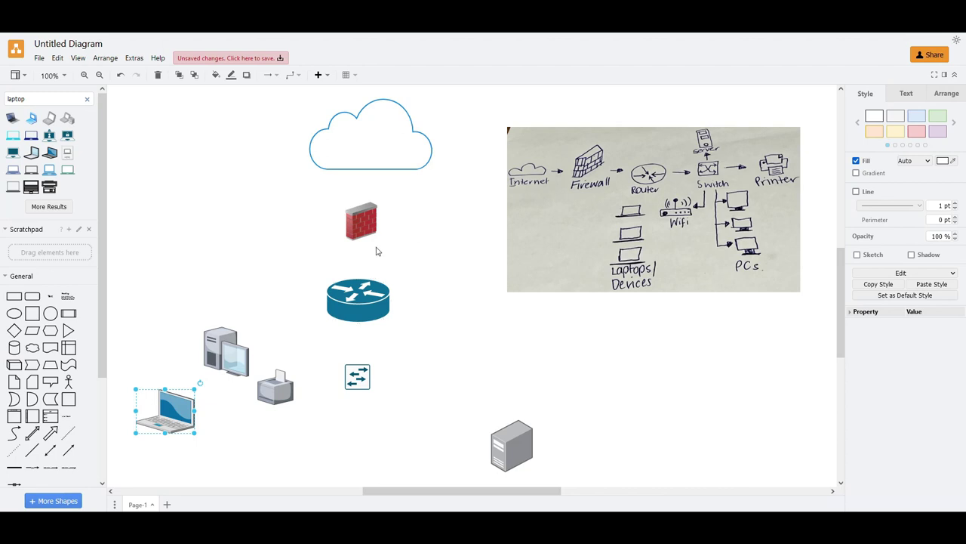
pyautogui.click(375, 146)
# Shrink the cloud to 133 x 78, align it with the router, and move the firewall up
pyautogui.moveTo(435, 164); pyautogui.dragTo(363, 119)
pyautogui.moveTo(688, 228); pyautogui.dragTo(705, 204)
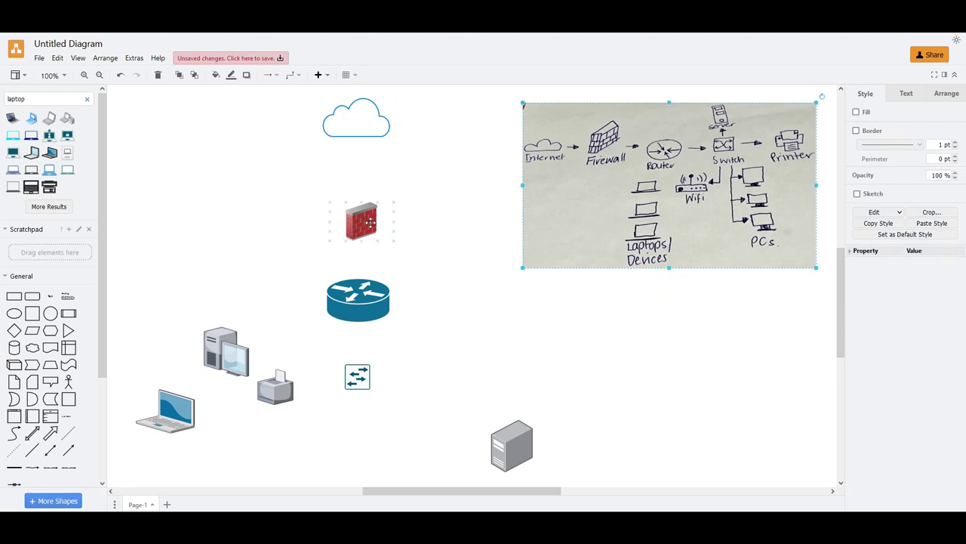
pyautogui.moveTo(374, 237)
pyautogui.mouseDown()
pyautogui.moveTo(367, 206)
pyautogui.moveTo(388, 209)
pyautogui.mouseUp()
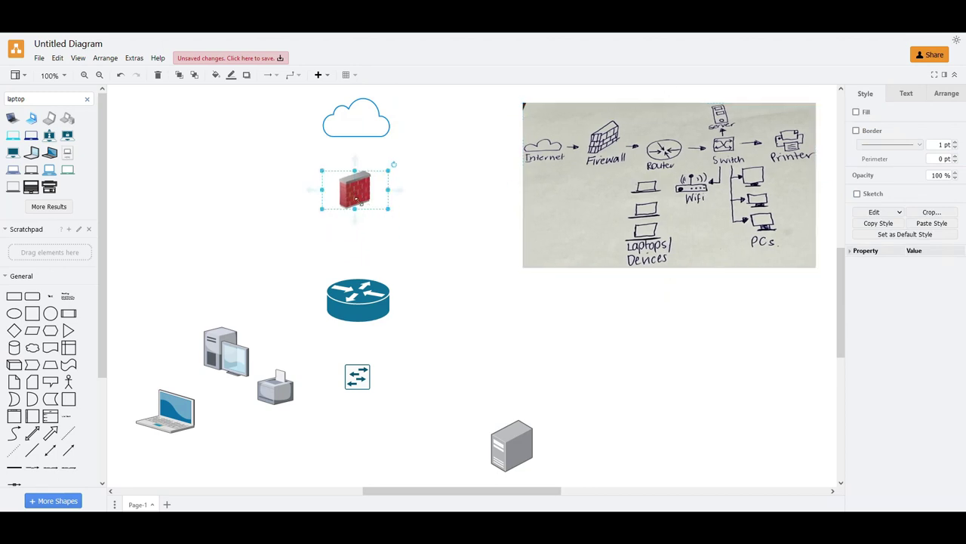
# Search 'firewall' again and load all remaining firewall shape results
pyautogui.moveTo(43, 99); pyautogui.dragTo(3, 98)
pyautogui.write('fir')
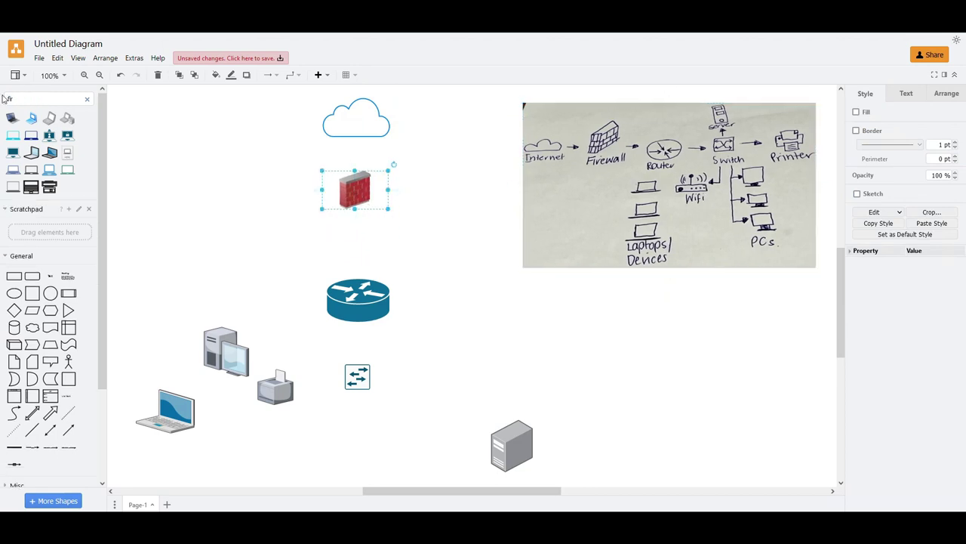
pyautogui.write('ewall')
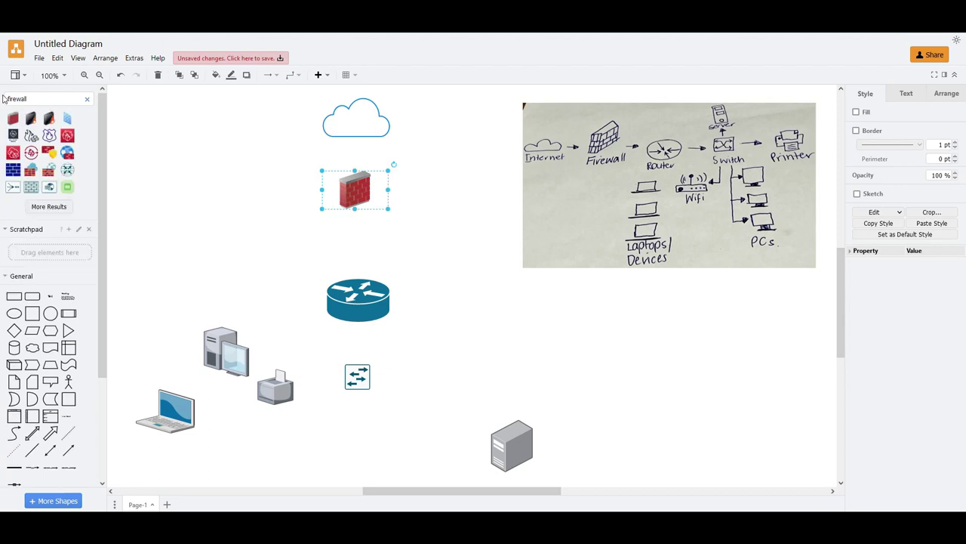
pyautogui.click(41, 208)
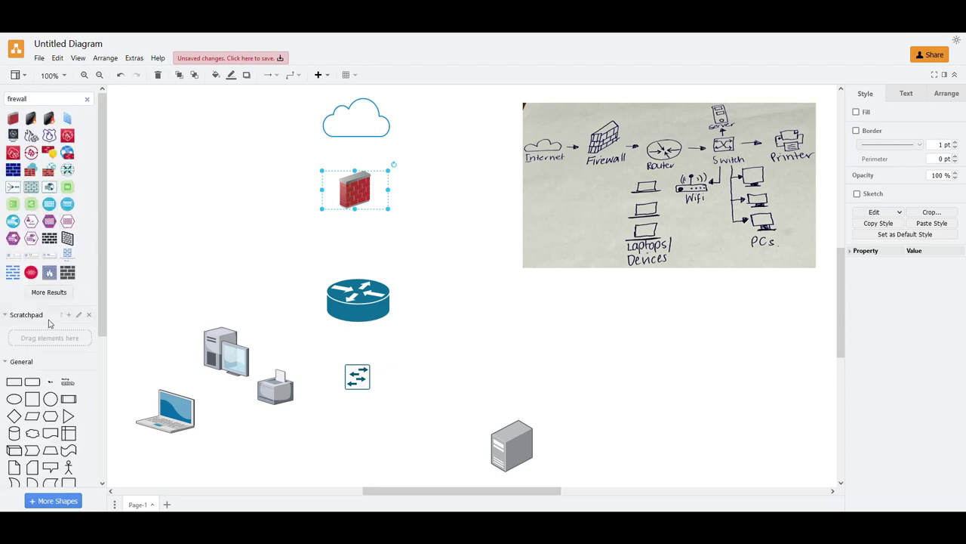
pyautogui.click(46, 292)
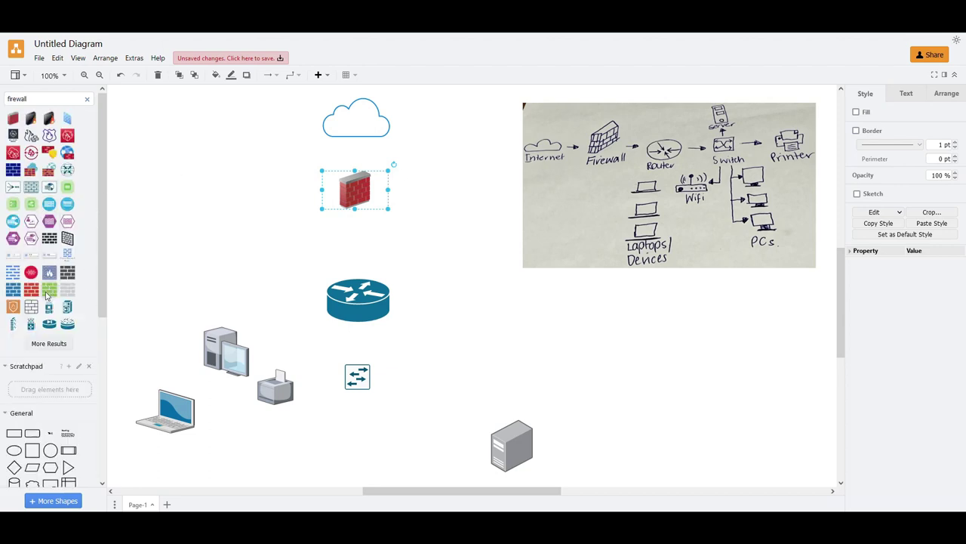
pyautogui.click(29, 341)
pyautogui.scroll(-1, 24, 317)
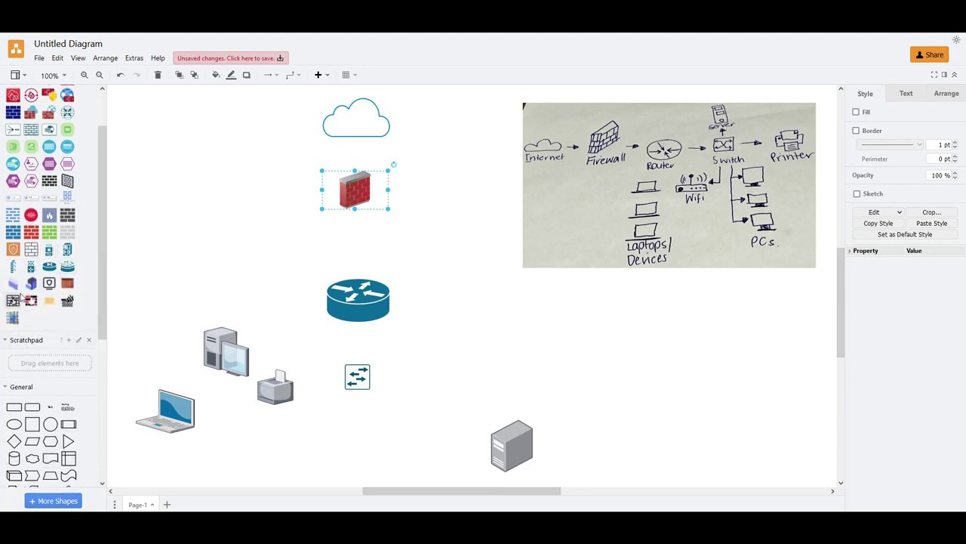
pyautogui.moveTo(69, 302)
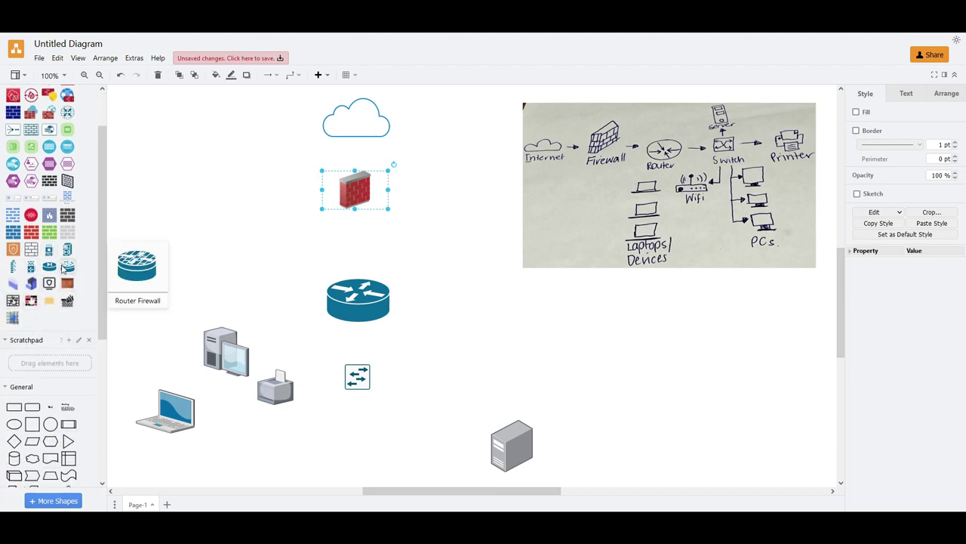
pyautogui.scroll(1, 70, 254)
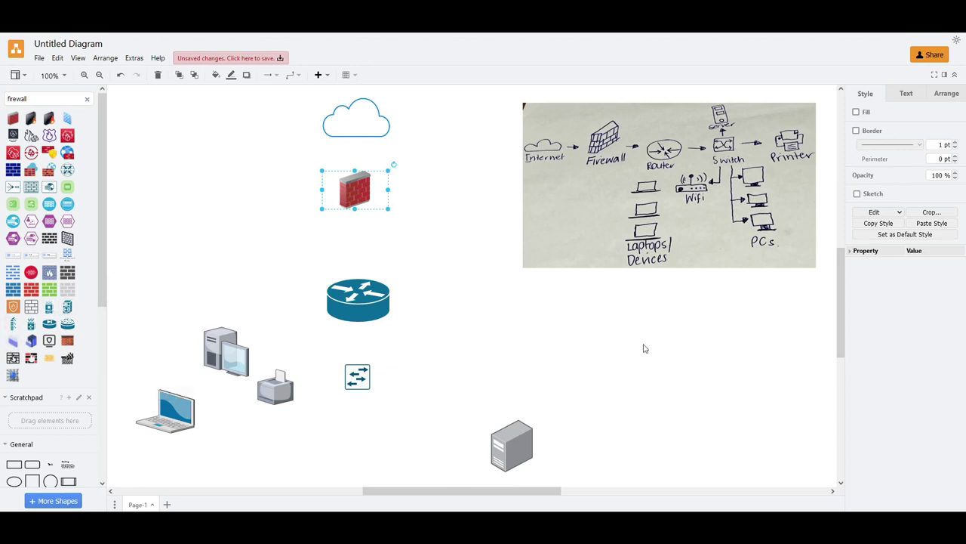
# Import the ASA1 image from the local Icons_EVE folder via File > Import from > Device
pyautogui.click(87, 99)
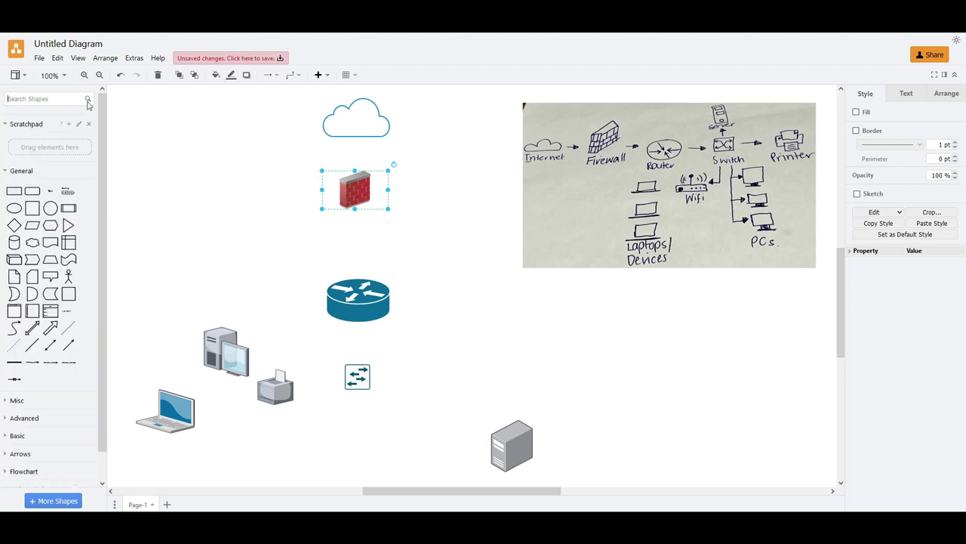
pyautogui.click(40, 59)
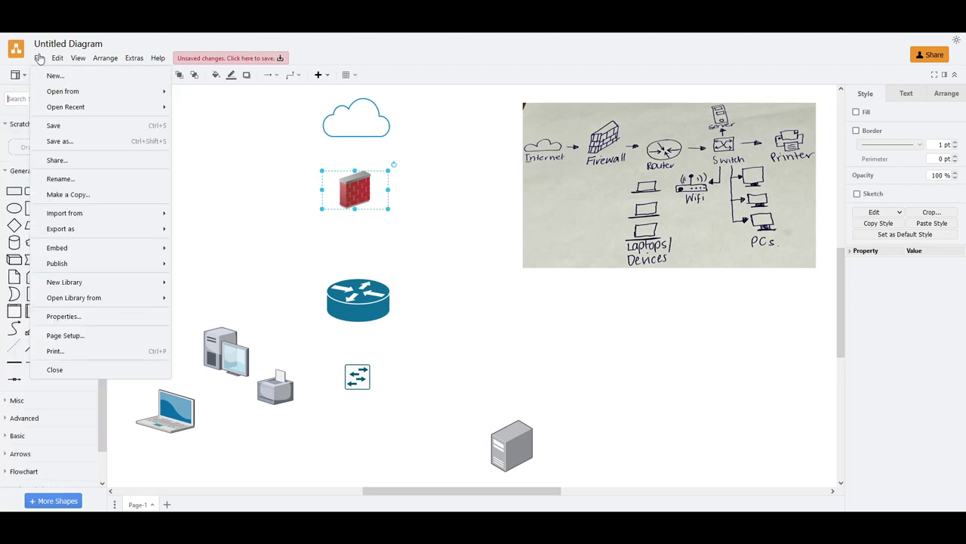
pyautogui.moveTo(155, 213)
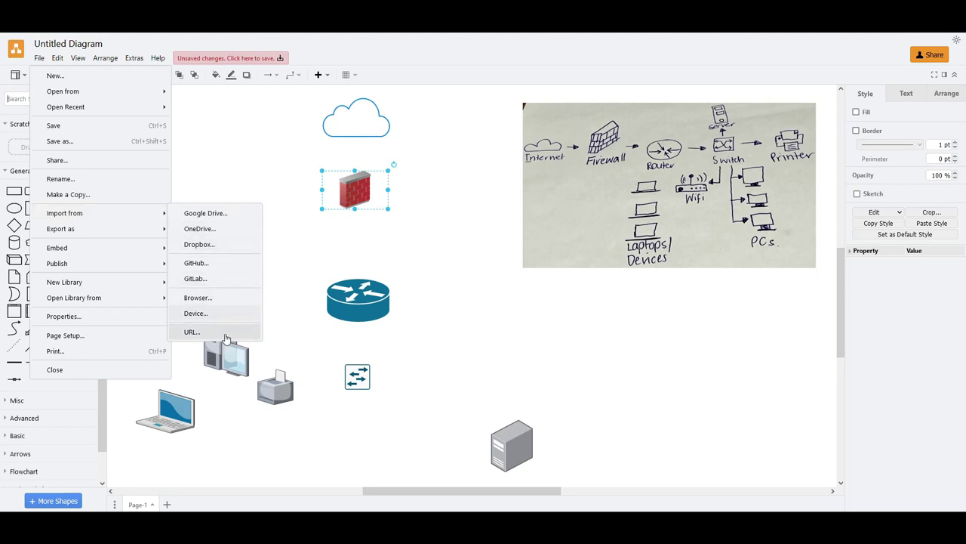
pyautogui.click(193, 332)
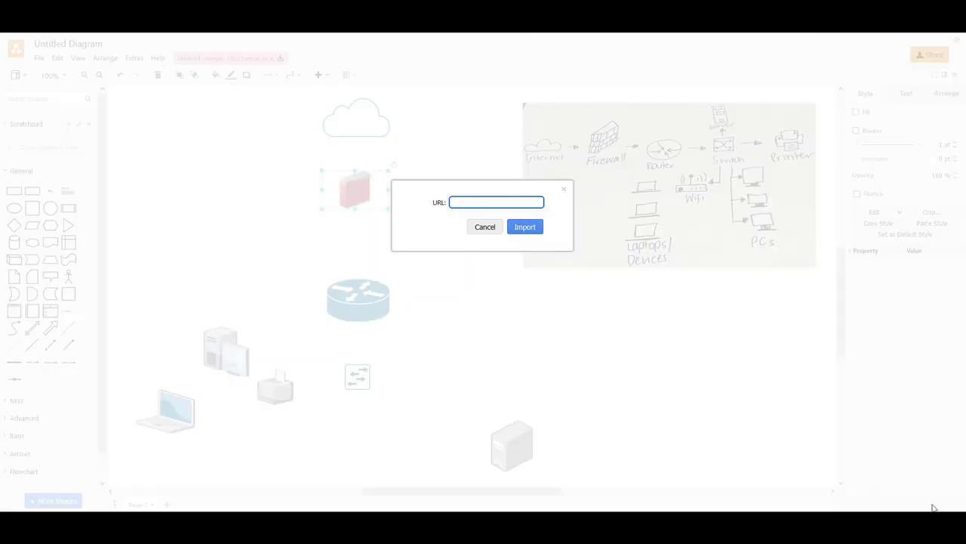
pyautogui.press('Escape')
pyautogui.click(134, 57)
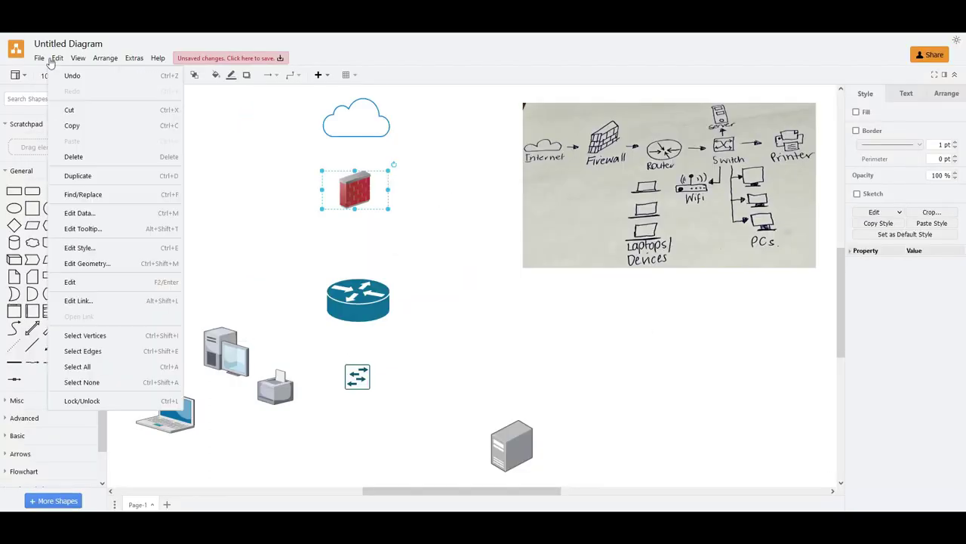
pyautogui.moveTo(120, 222)
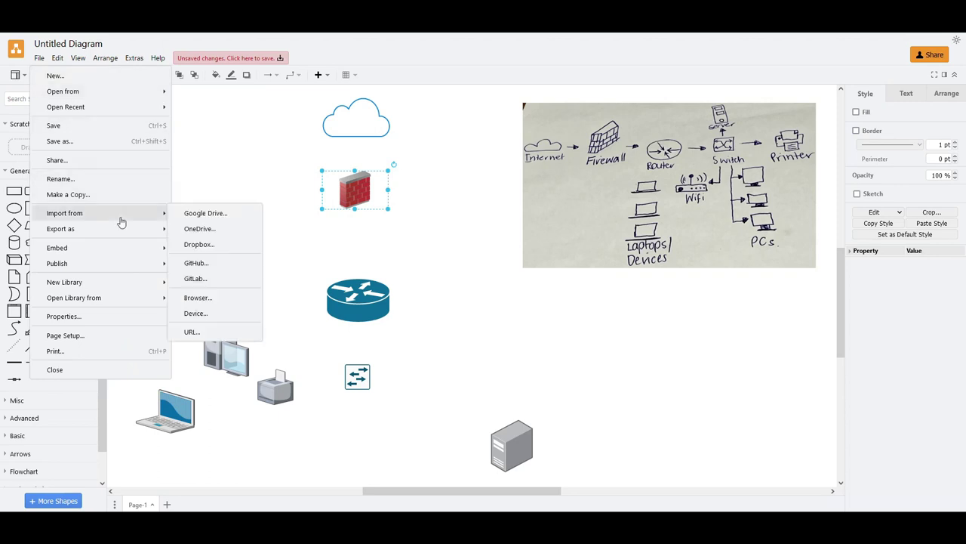
pyautogui.click(215, 314)
pyautogui.doubleClick(339, 103)
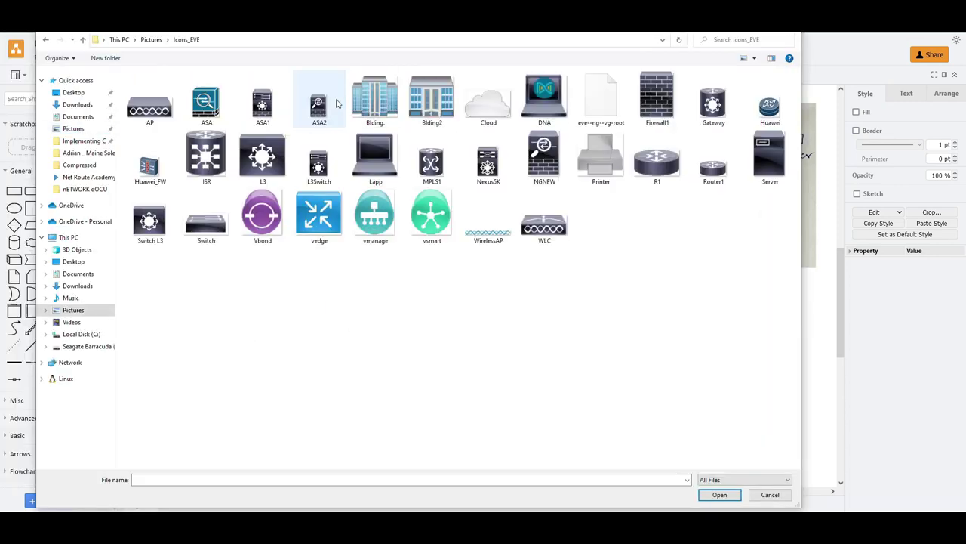
pyautogui.doubleClick(266, 114)
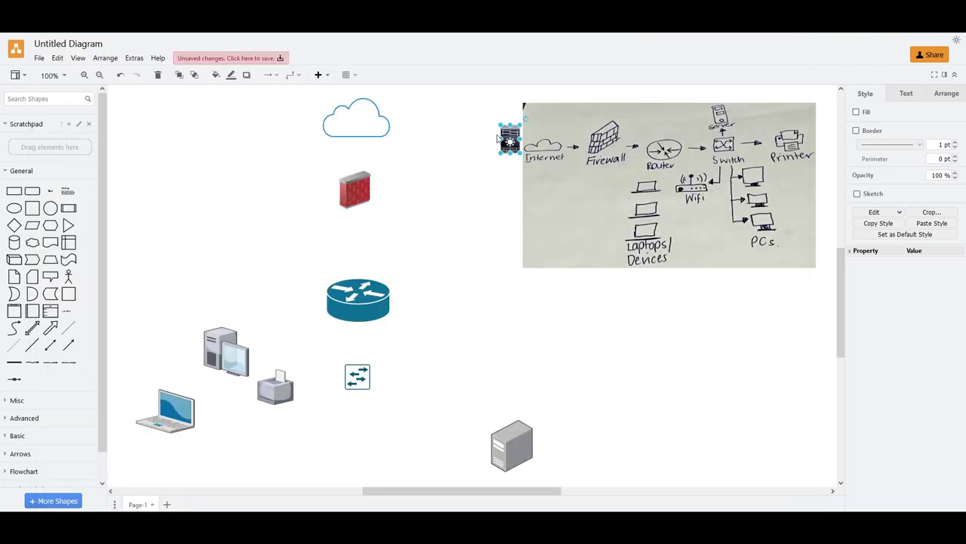
# Replace the red firewall with the ASA1 image placed under the cloud
pyautogui.moveTo(499, 138); pyautogui.dragTo(378, 211)
pyautogui.click(355, 195)
pyautogui.press('Delete')
pyautogui.click(401, 189)
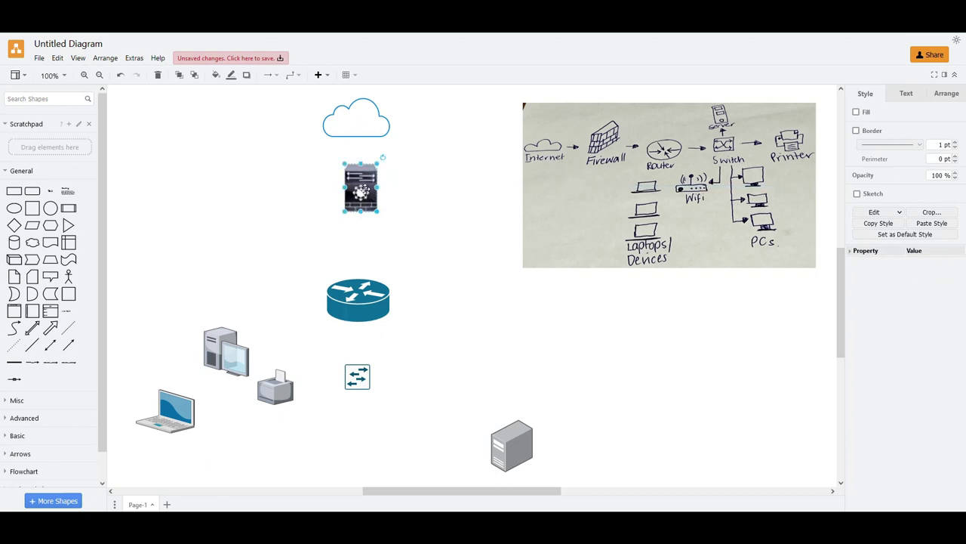
pyautogui.click(417, 227)
pyautogui.hotkey('ctrl', 'z')
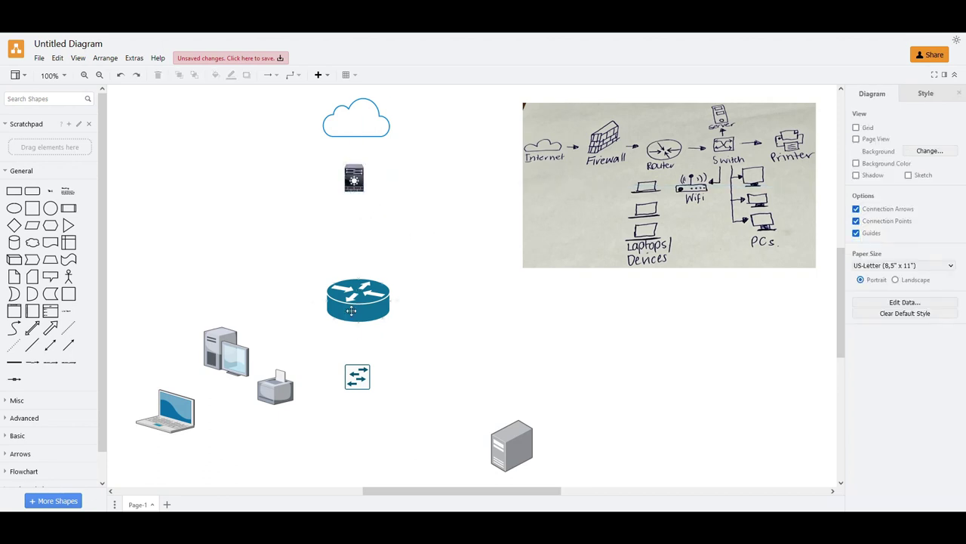
# Shrink the router, put the switch beneath it, and add a second printer right of the switch
pyautogui.moveTo(351, 310); pyautogui.dragTo(352, 234)
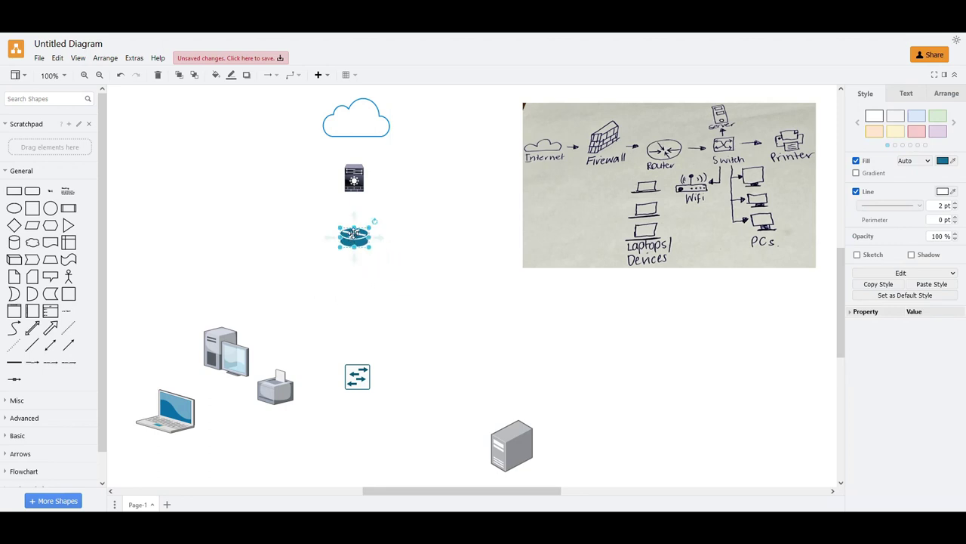
pyautogui.scroll(1, 352, 234)
pyautogui.moveTo(363, 417); pyautogui.dragTo(362, 326)
pyautogui.moveTo(259, 432); pyautogui.dragTo(487, 425)
pyautogui.moveTo(654, 175); pyautogui.dragTo(608, 194)
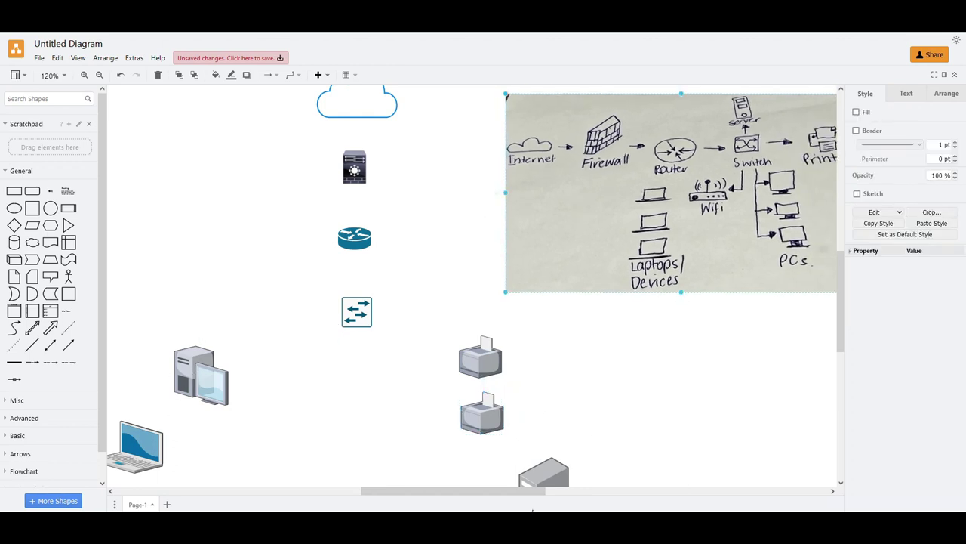
# Move the server left of the switch and the PC and laptop below the printers
pyautogui.moveTo(534, 476); pyautogui.dragTo(239, 296)
pyautogui.moveTo(183, 388); pyautogui.dragTo(335, 416)
pyautogui.moveTo(142, 453); pyautogui.dragTo(422, 468)
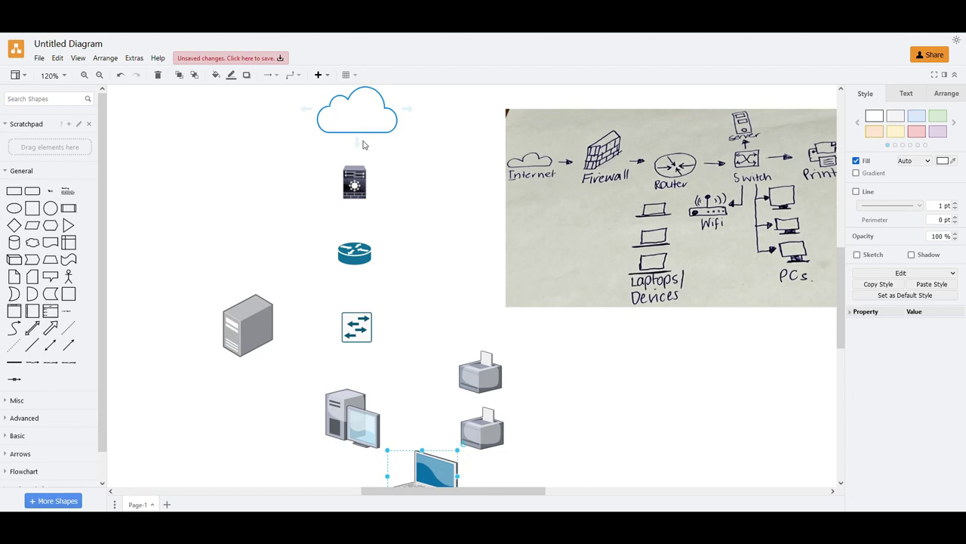
# Connect the cloud to the ASA1 firewall with a line, nudging the cloud above it
pyautogui.click(41, 339)
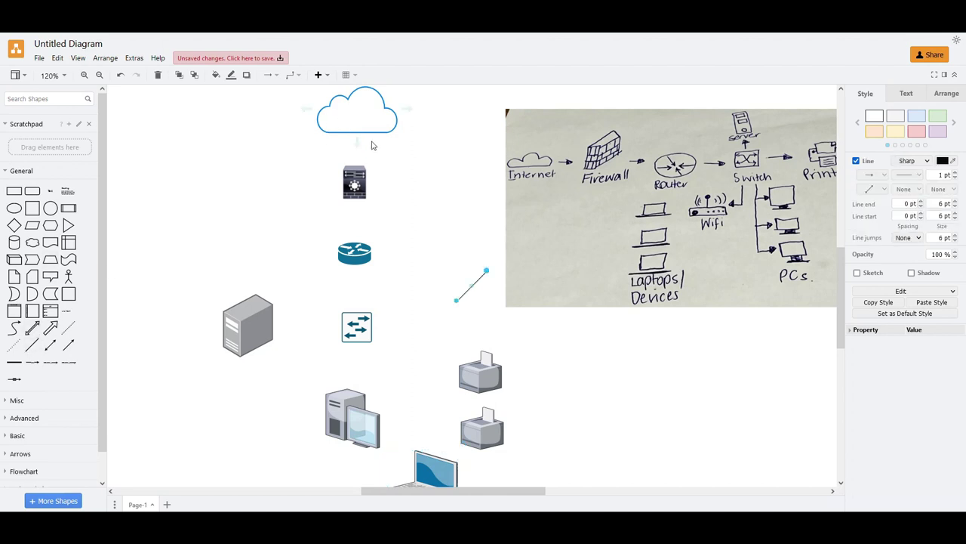
pyautogui.moveTo(486, 271); pyautogui.dragTo(356, 134)
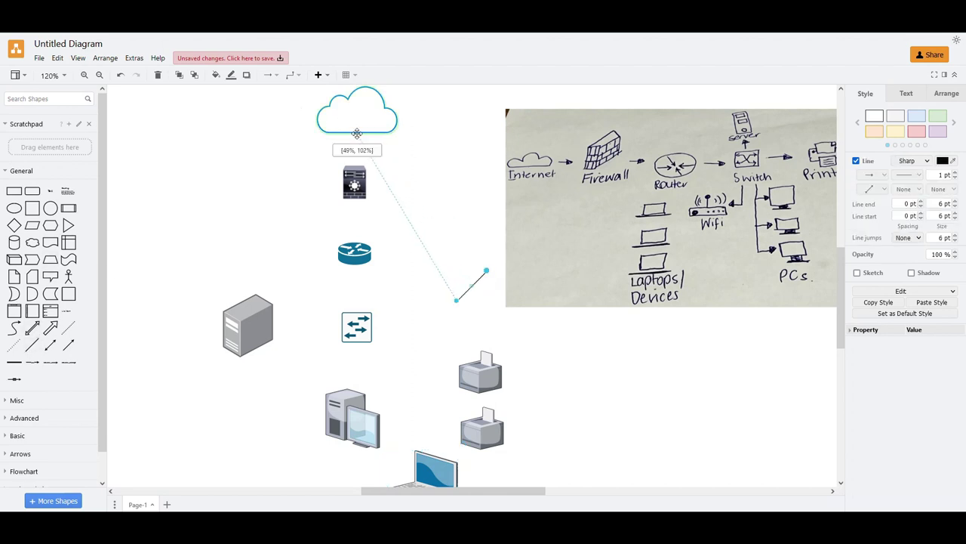
pyautogui.moveTo(457, 302); pyautogui.dragTo(355, 246)
pyautogui.moveTo(367, 112); pyautogui.dragTo(367, 106)
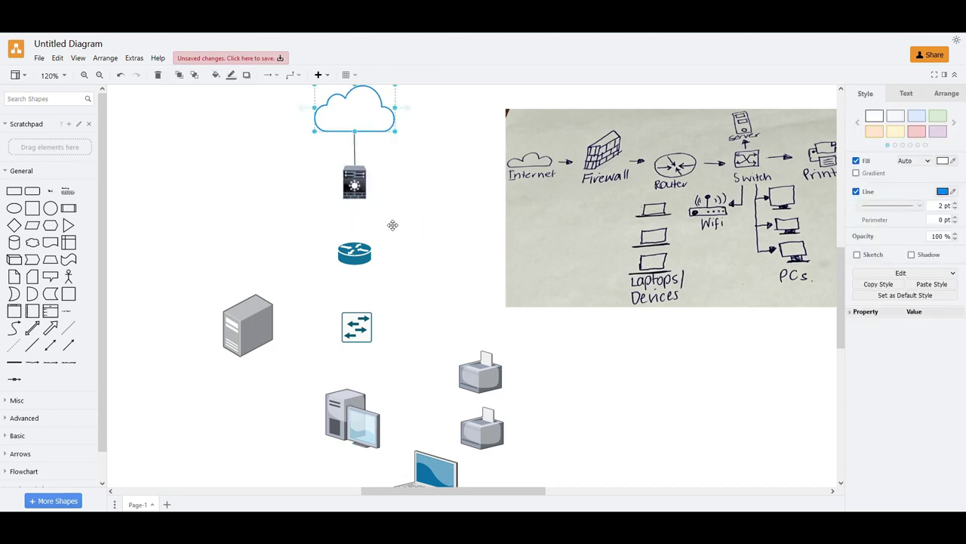
pyautogui.click(393, 222)
# Add a second line linking the firewall down to the router
pyautogui.click(40, 356)
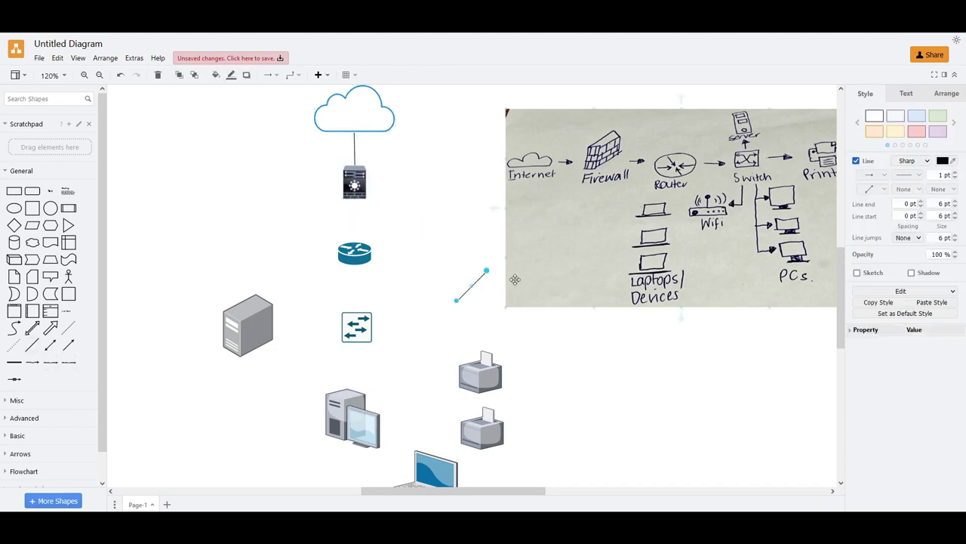
pyautogui.moveTo(486, 270); pyautogui.dragTo(354, 200)
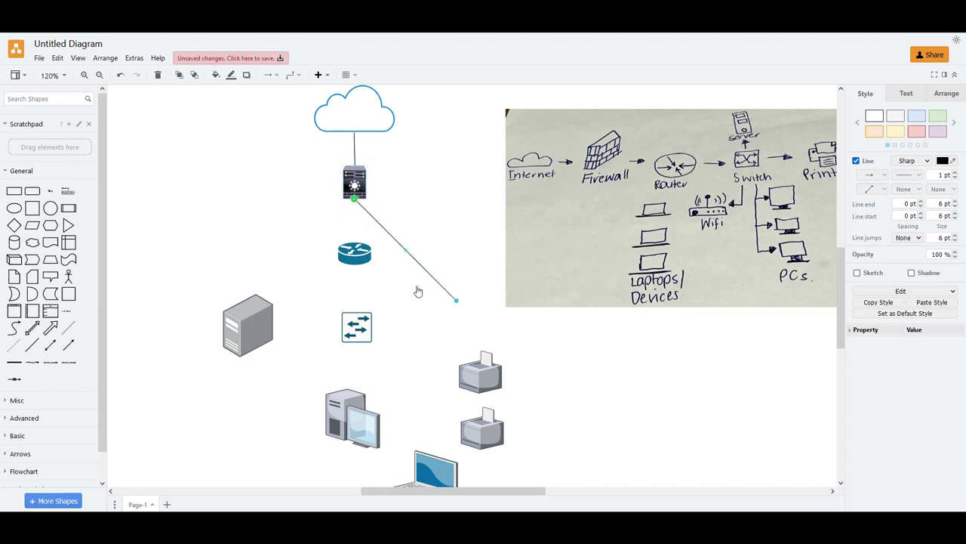
pyautogui.moveTo(457, 302); pyautogui.dragTo(355, 252)
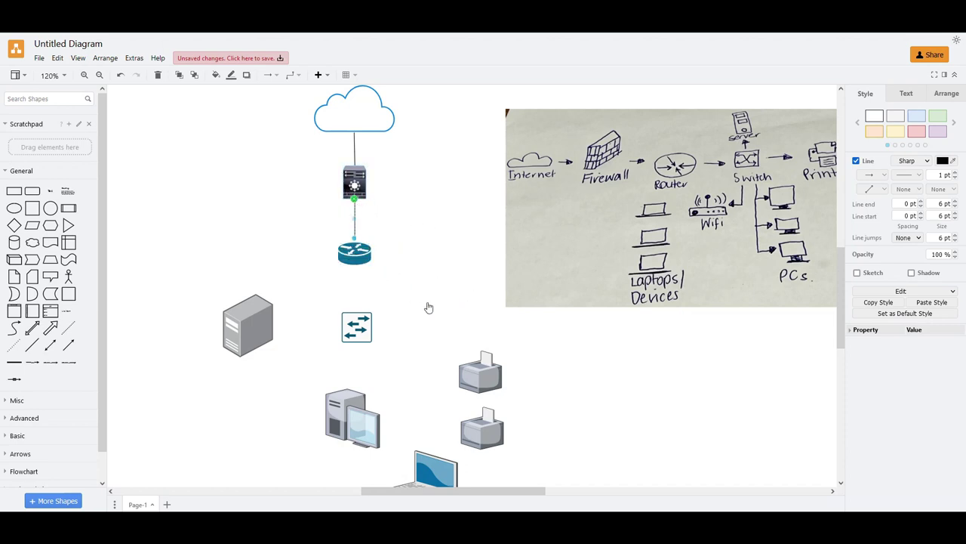
pyautogui.click(436, 326)
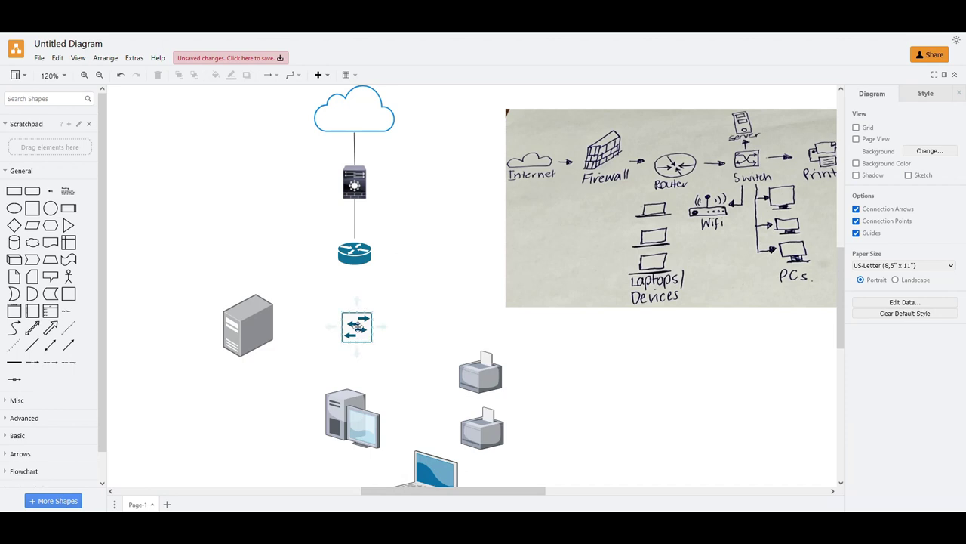
pyautogui.click(356, 326)
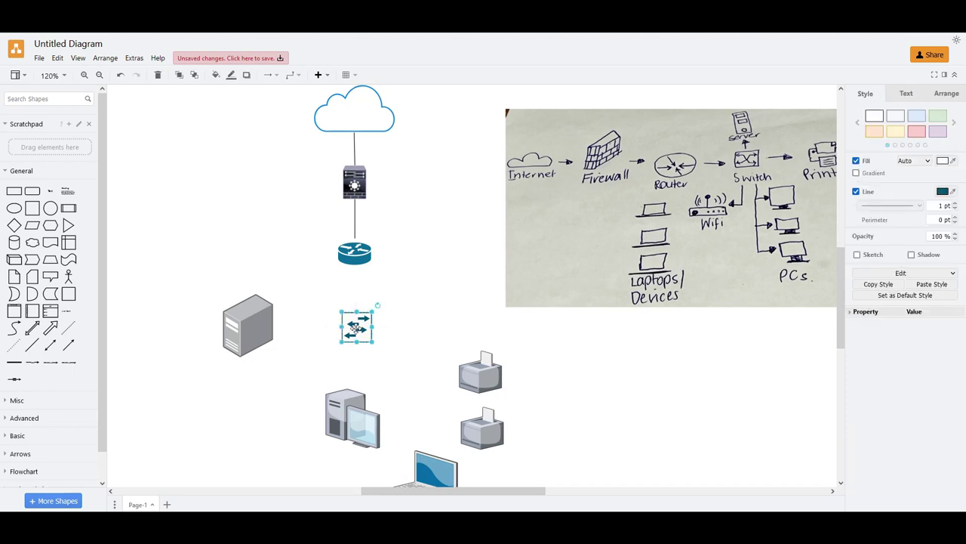
pyautogui.click(355, 228)
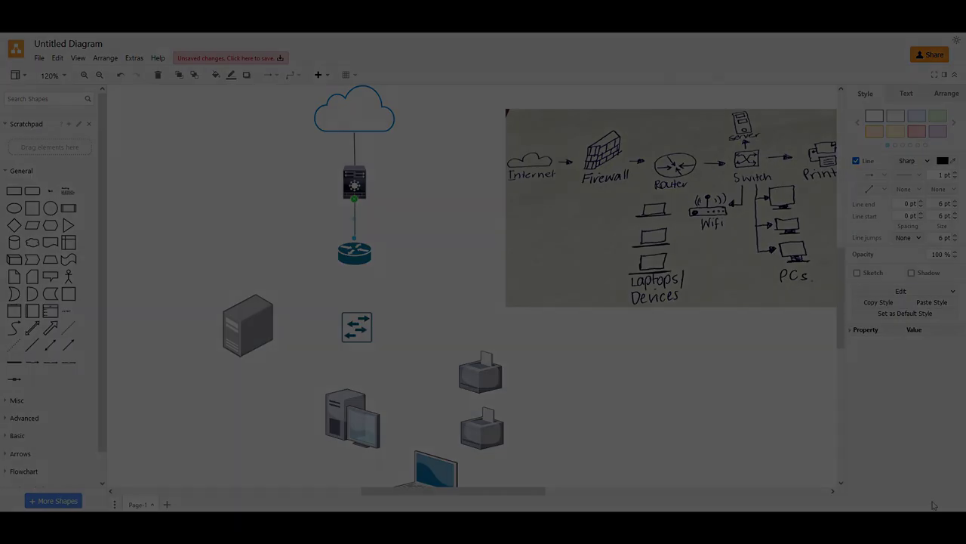